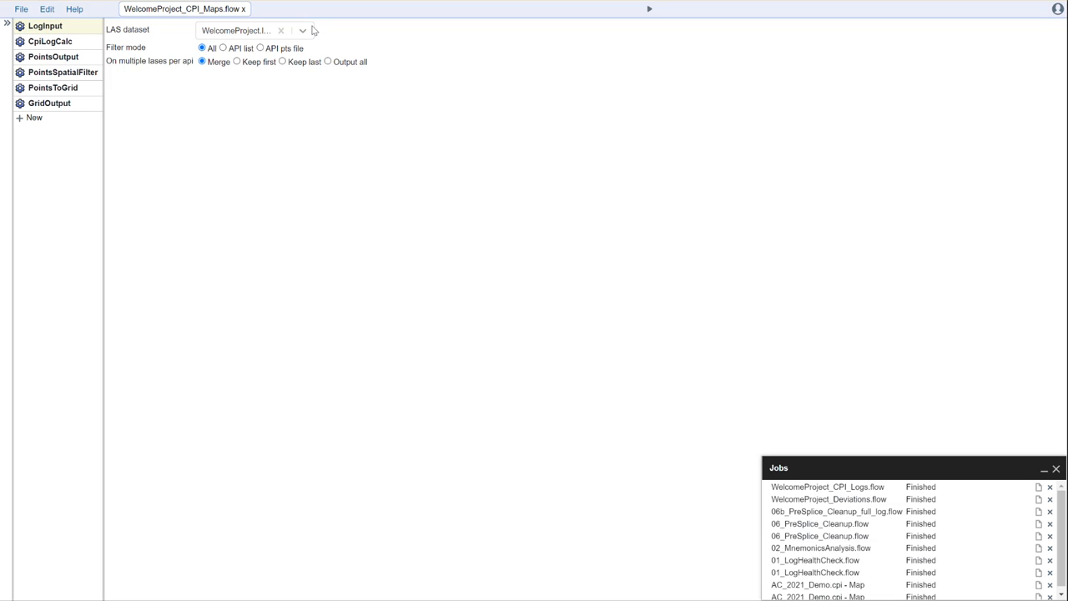
# Show the CpiLogCalc step's config equations and Points (one per curve, per zone) output setting.
pyautogui.click(57, 40)
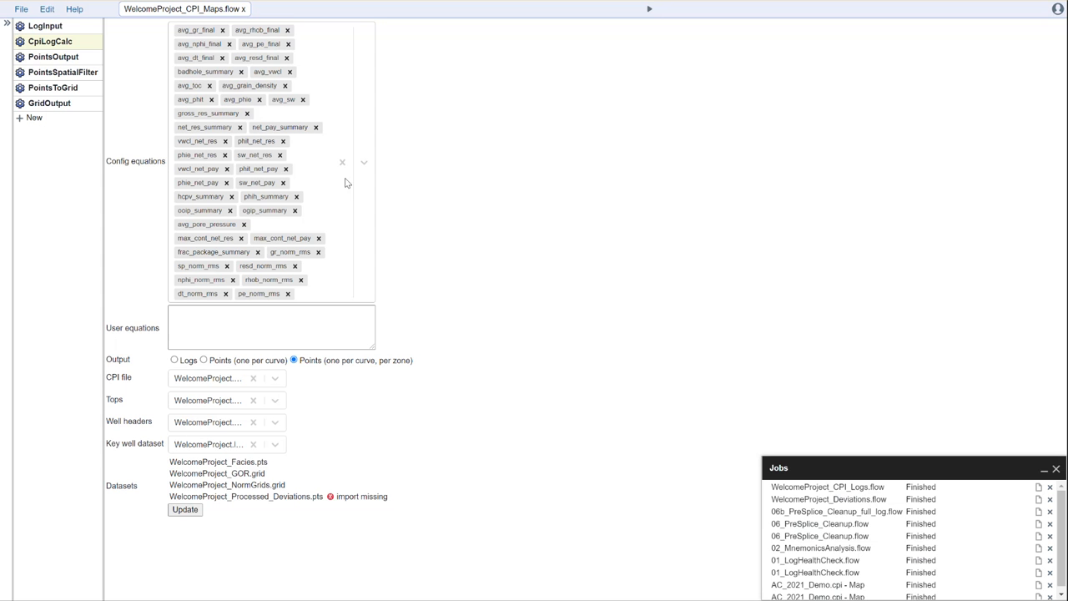
# Check the CPI file, Tops and Well headers choices unchanged, then update the CpiLogCalc datasets.
pyautogui.click(275, 378)
pyautogui.click(276, 380)
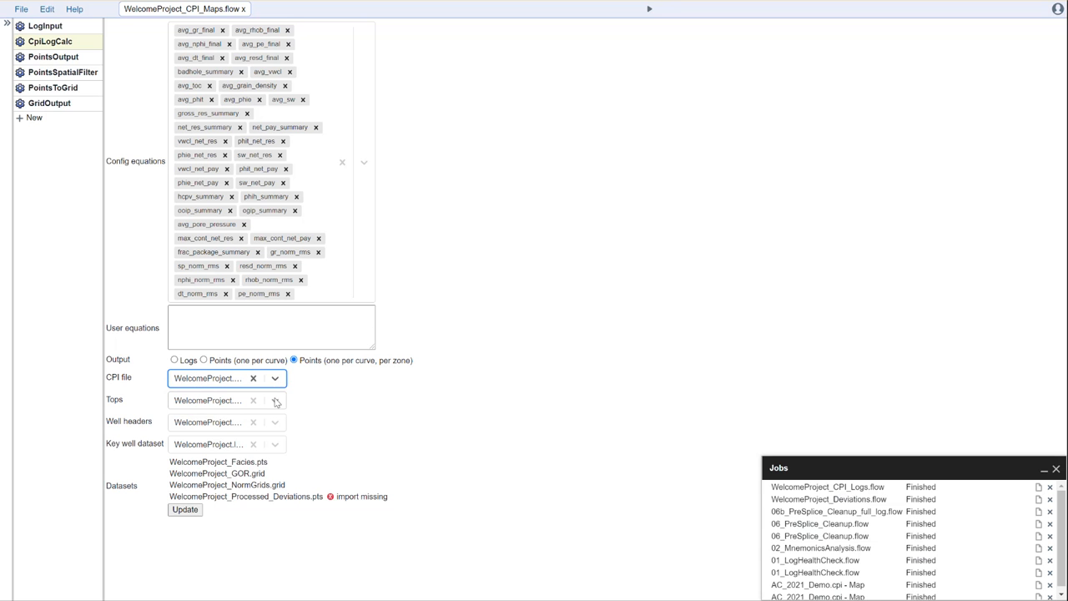
pyautogui.click(277, 402)
pyautogui.click(276, 402)
pyautogui.click(276, 423)
pyautogui.click(276, 423)
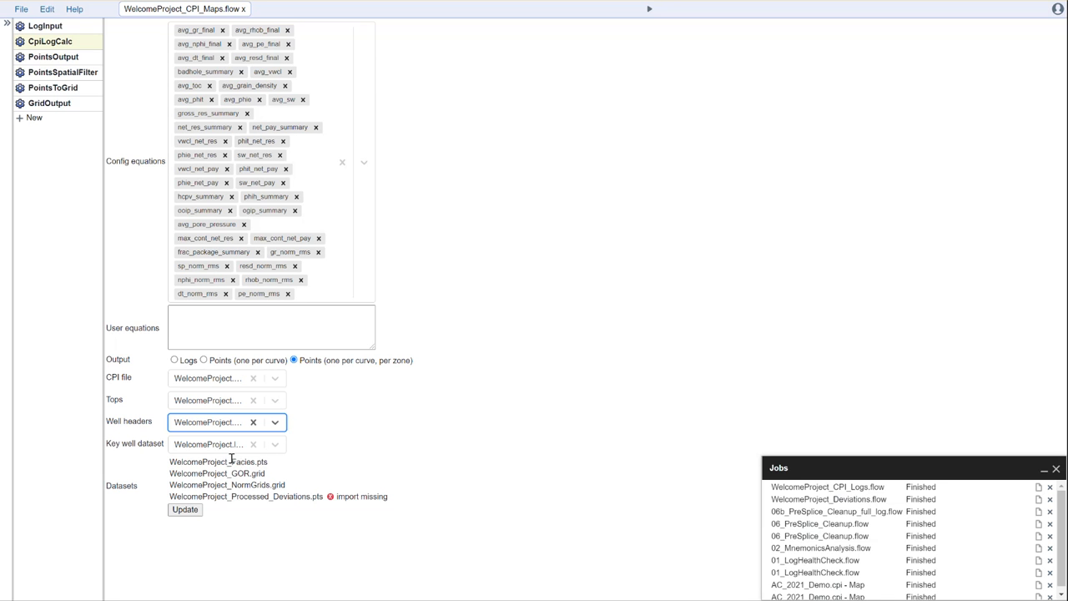
pyautogui.click(185, 513)
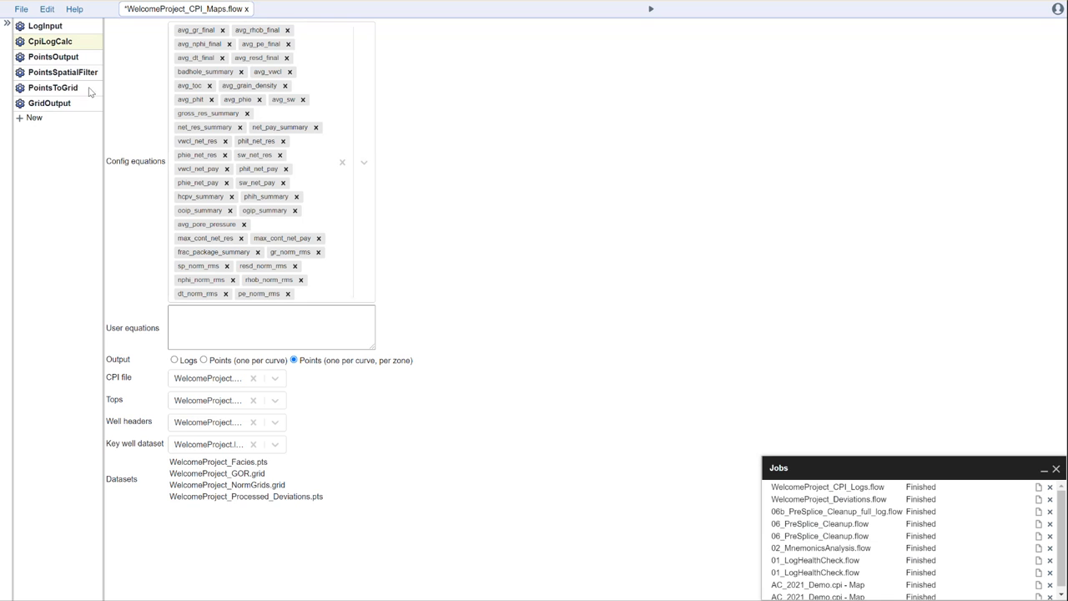
# Inspect the PointsOutput, PointsSpatialFilter outlier and PointsToGrid interpolation settings in turn.
pyautogui.click(55, 60)
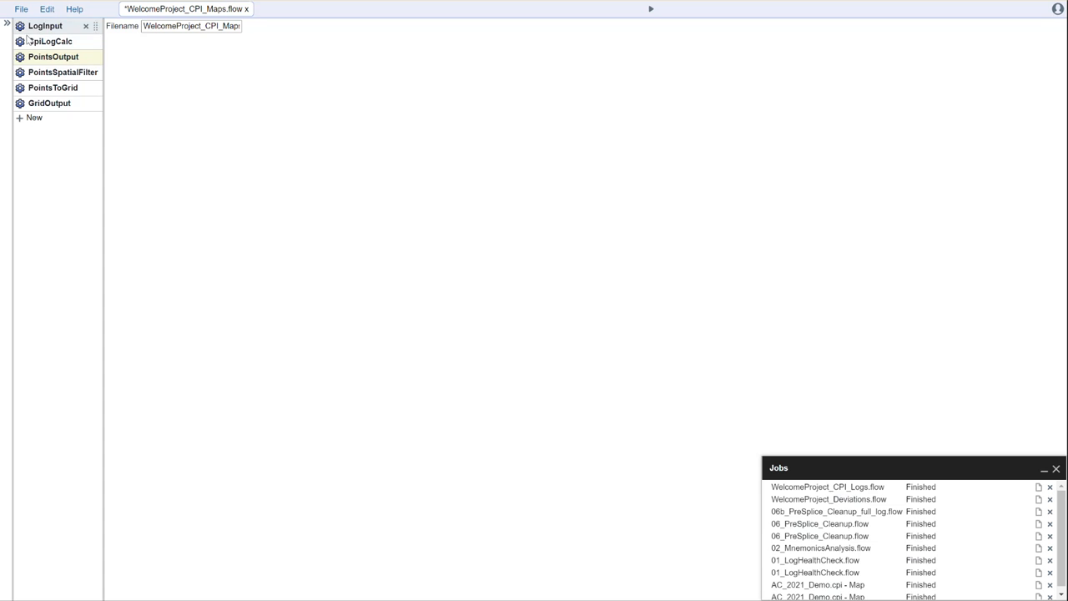
pyautogui.click(64, 73)
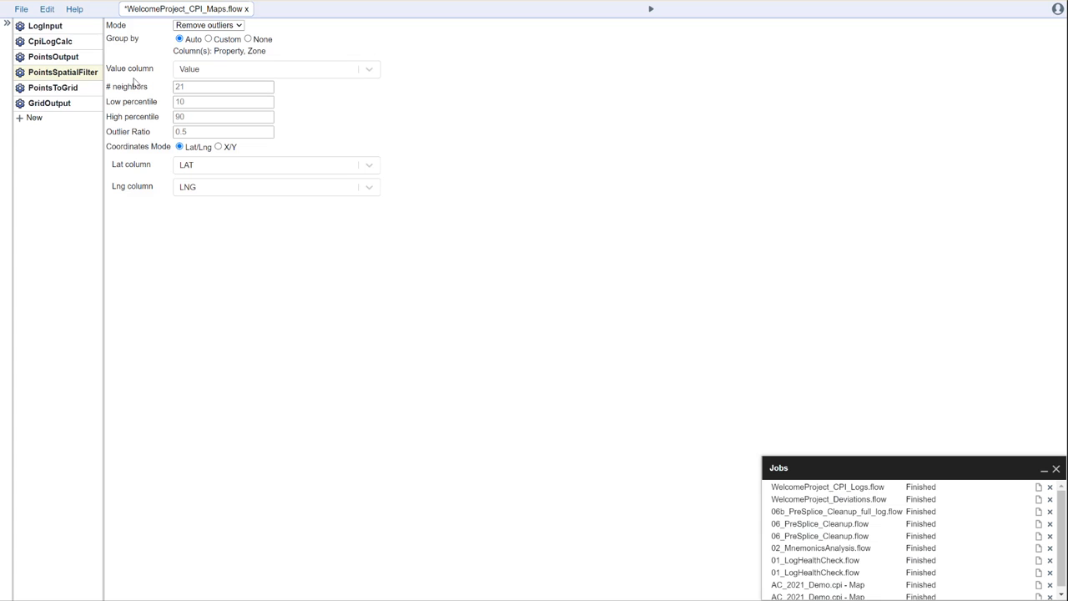
pyautogui.click(50, 87)
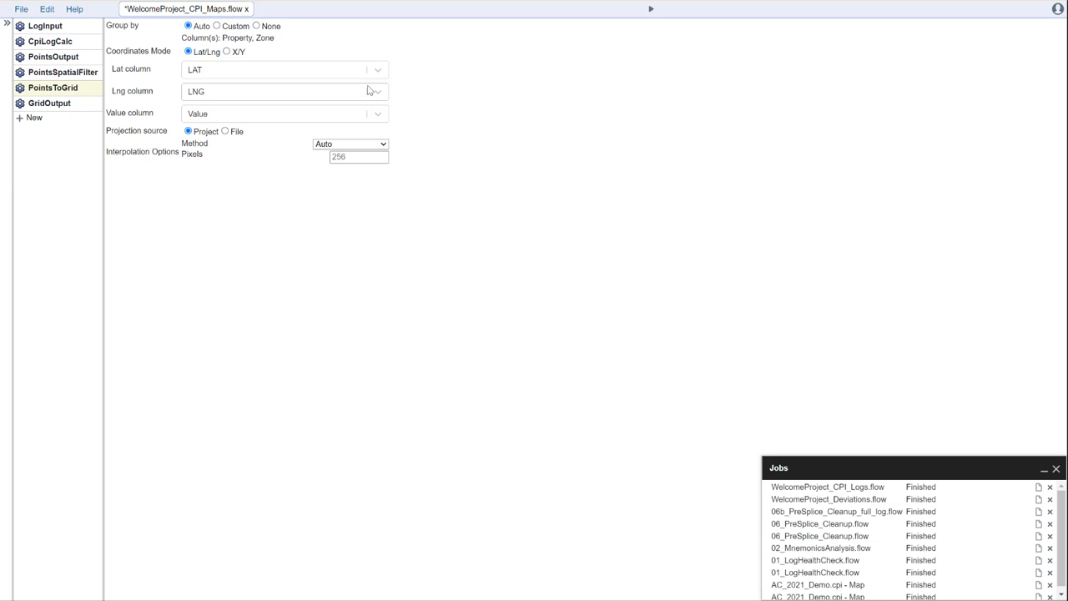
pyautogui.click(383, 146)
pyautogui.press('Down')
pyautogui.press('Down')
pyautogui.press('Down')
pyautogui.press('Down')
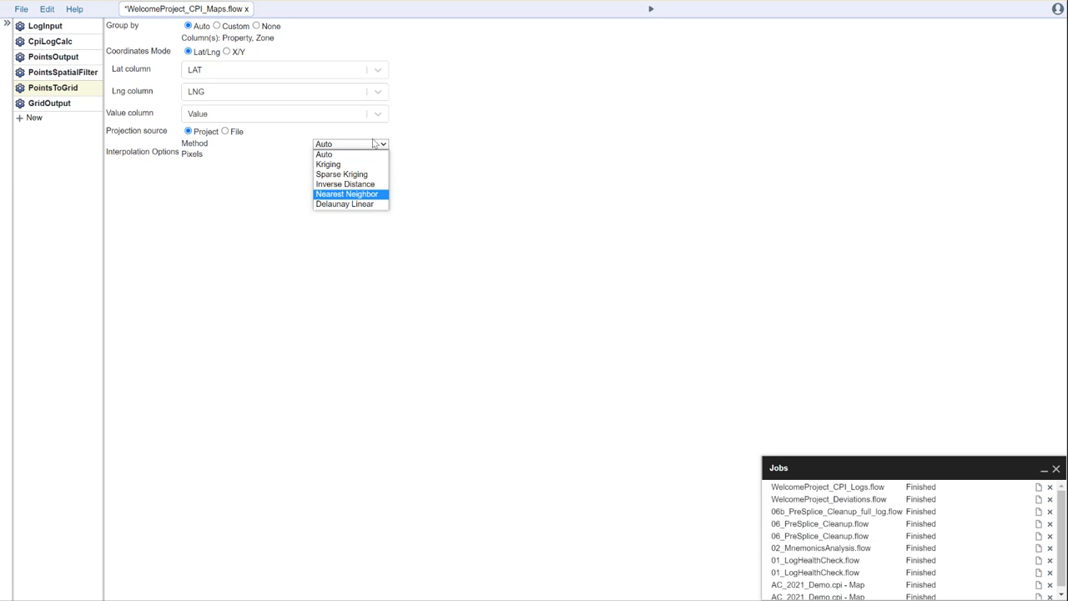
pyautogui.click(458, 167)
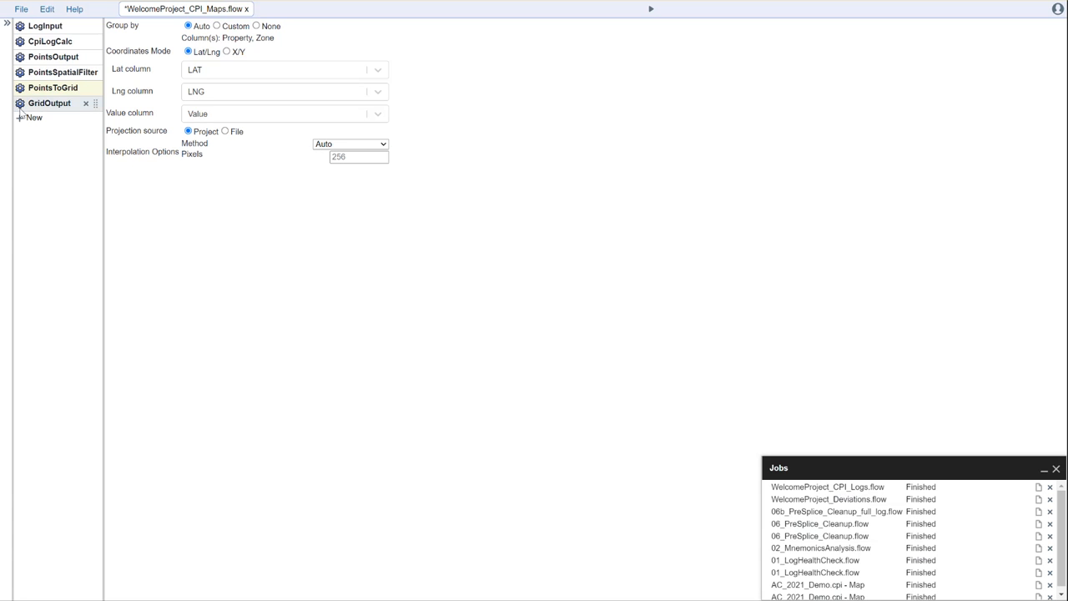
# Check GridOutput, save and run the CPI_Maps flow, then return to CpiLogCalc.
pyautogui.click(37, 104)
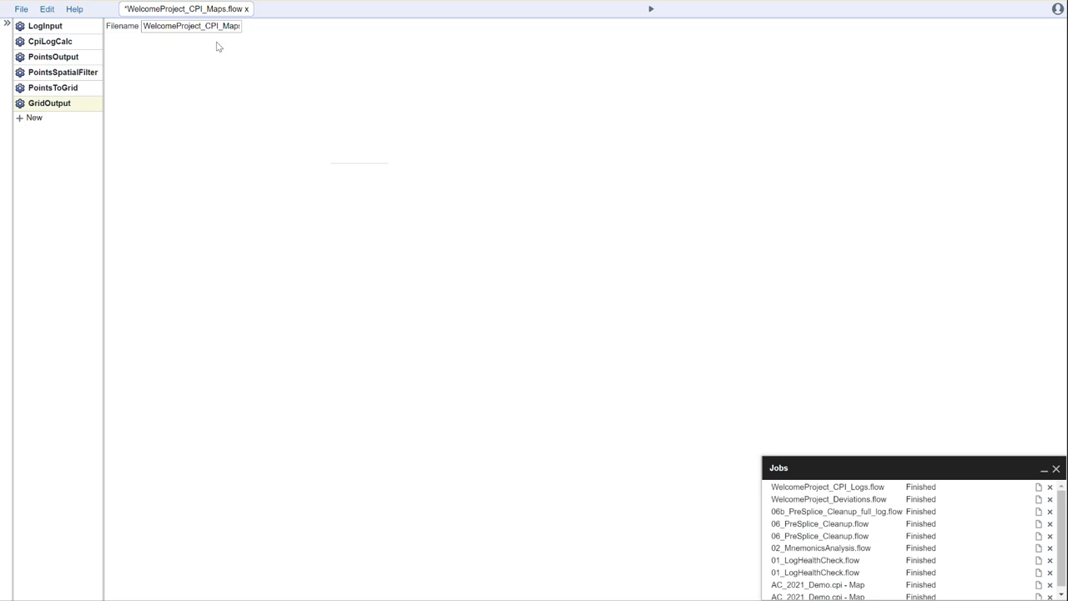
pyautogui.click(650, 10)
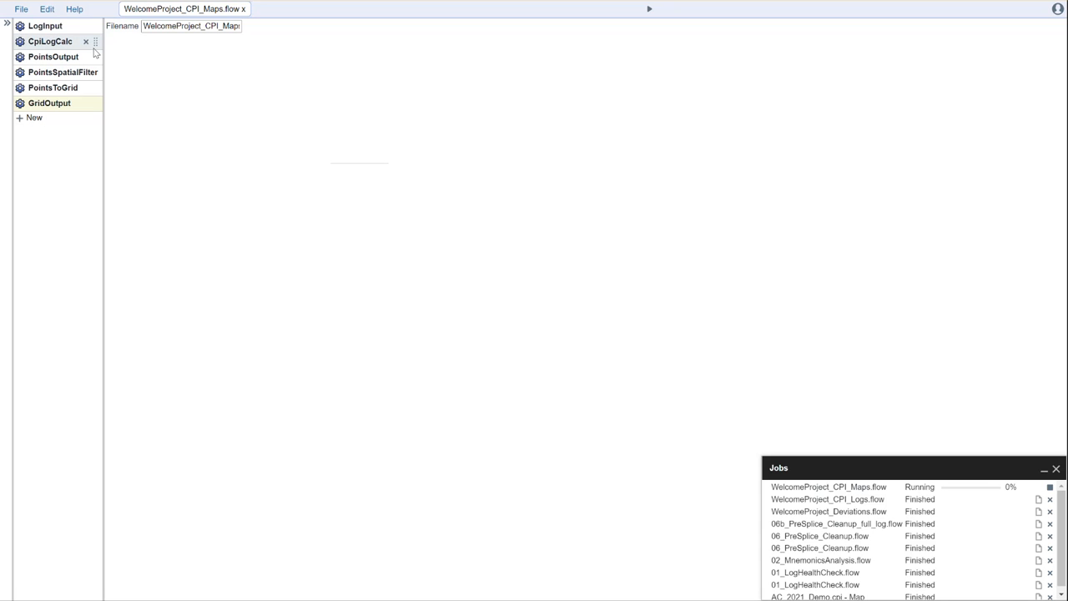
pyautogui.click(48, 42)
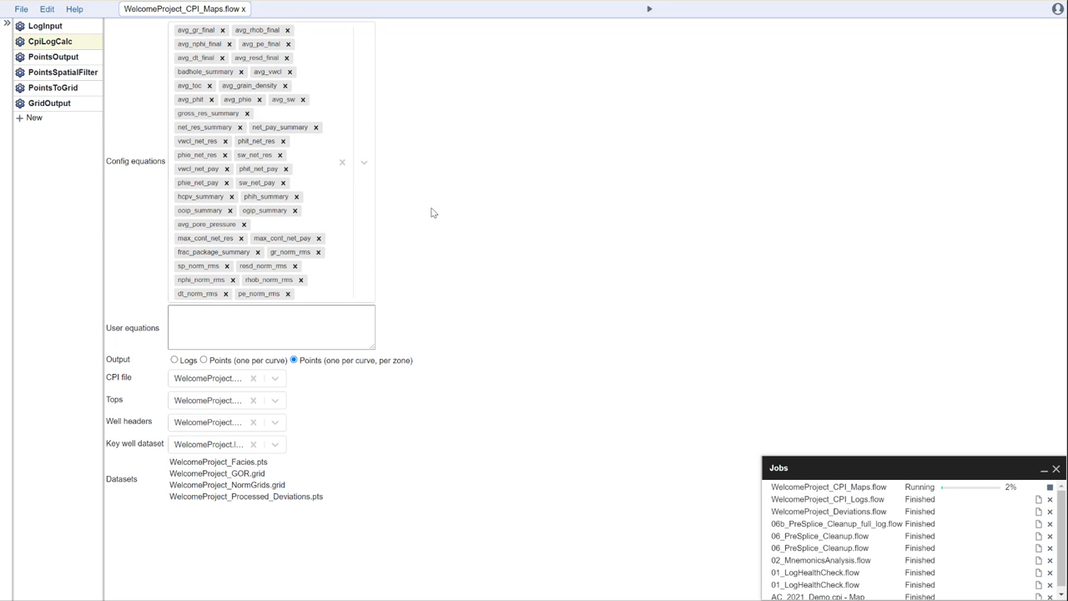
pyautogui.click(363, 163)
pyautogui.moveTo(374, 337); pyautogui.dragTo(375, 427)
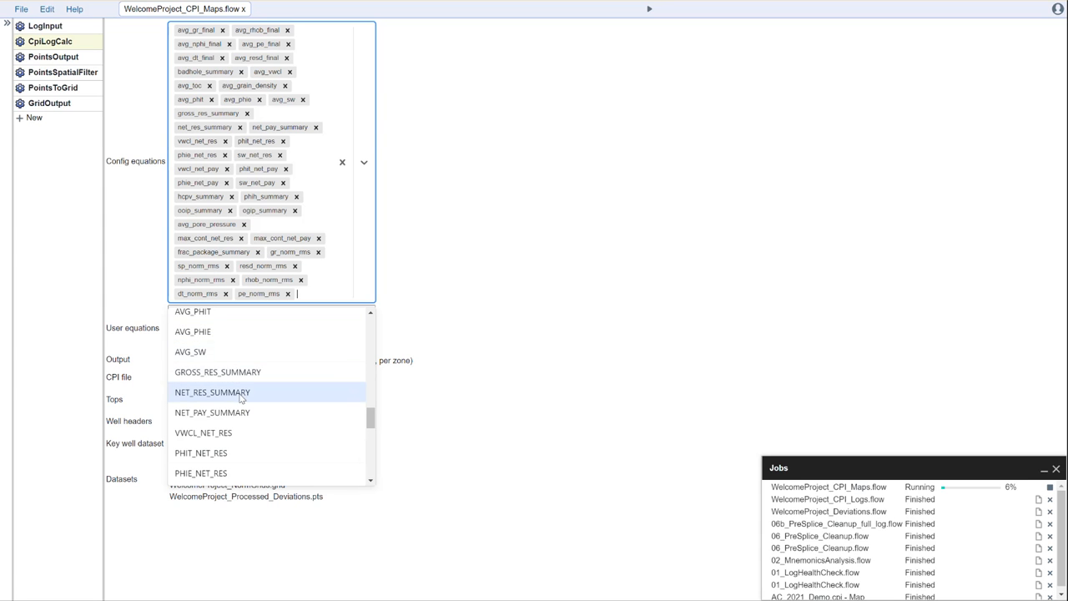
pyautogui.click(538, 335)
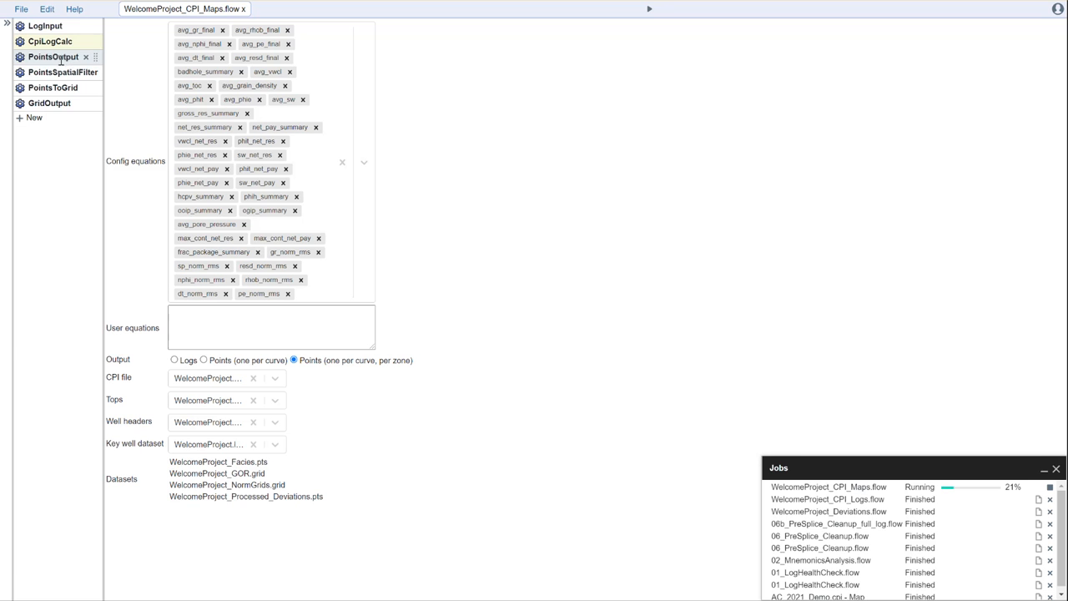
# Try Logs output to see PointsOutput reject it, then restore Points (one per curve, per zone).
pyautogui.click(176, 362)
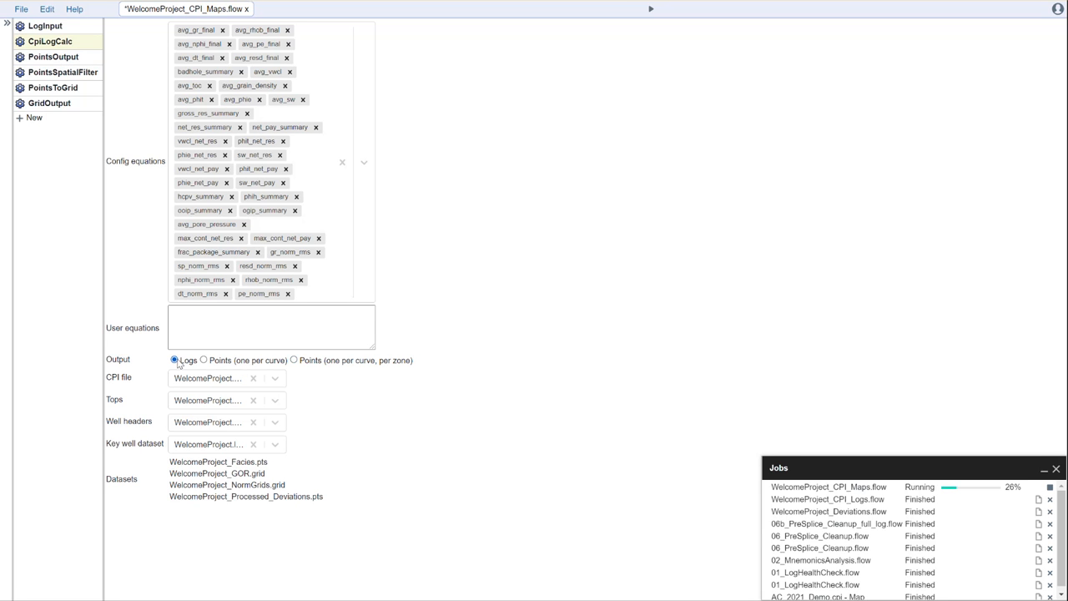
pyautogui.click(60, 57)
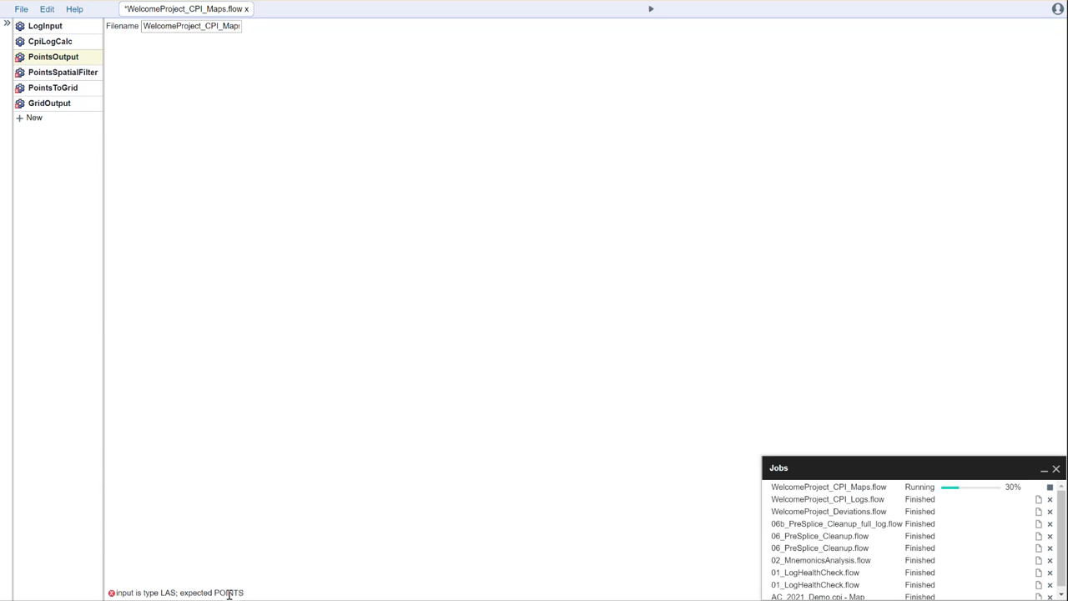
pyautogui.click(46, 41)
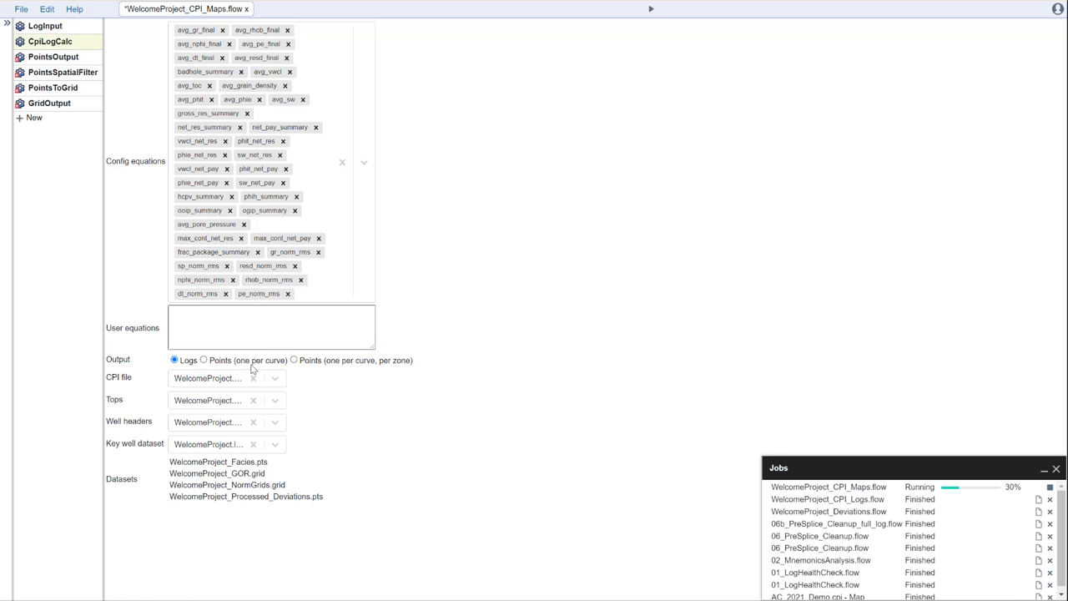
pyautogui.click(295, 361)
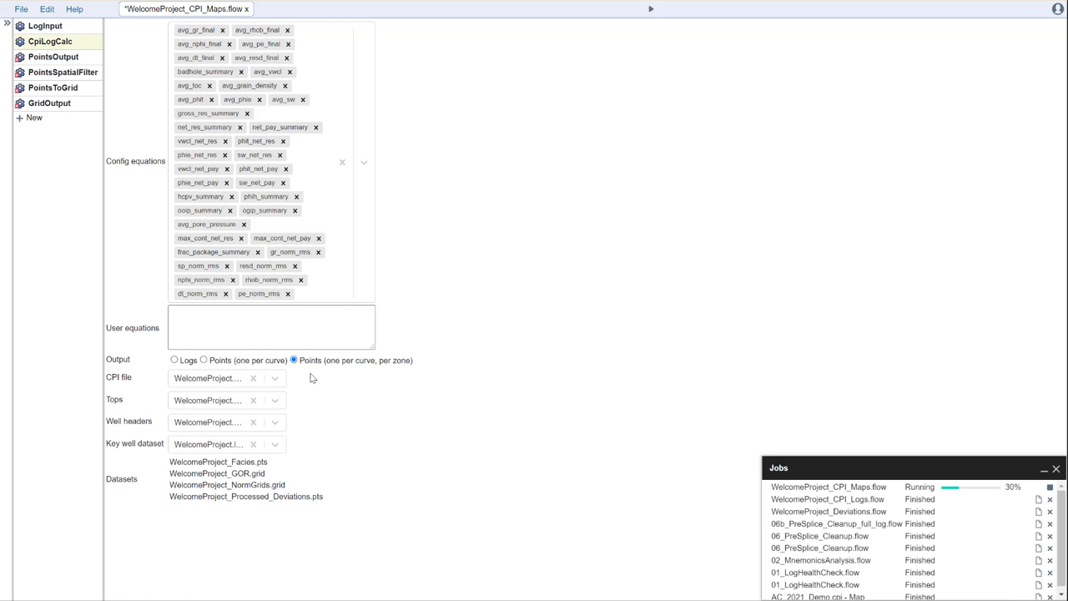
pyautogui.click(67, 59)
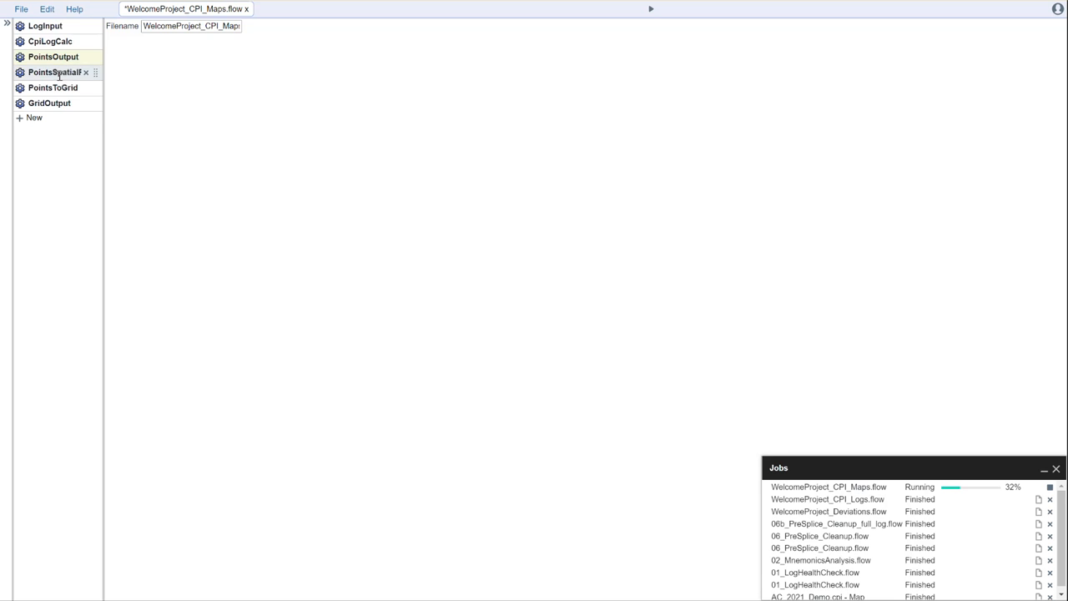
pyautogui.click(59, 73)
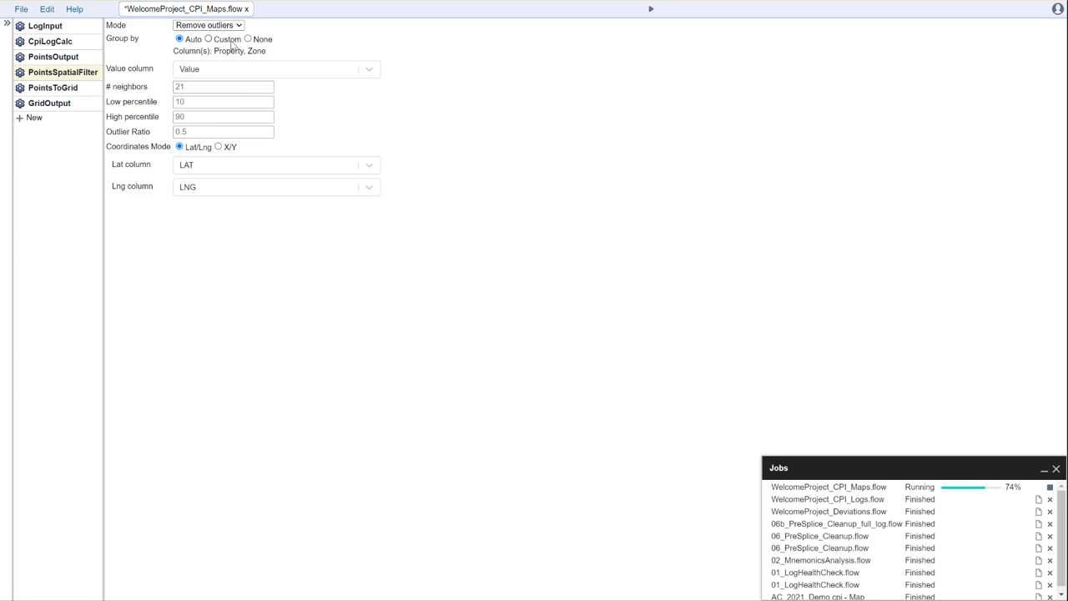
# List the columns available for the PointsSpatialFilter's Value column.
pyautogui.click(258, 75)
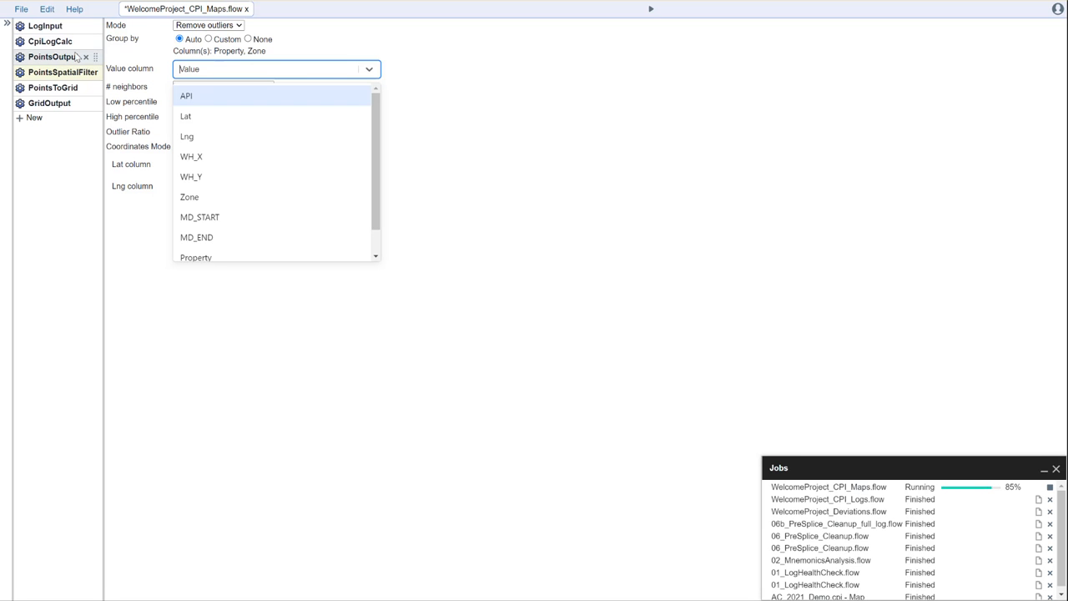
# Keep Value as the filter's column and show the PointsToGrid settings.
pyautogui.click(558, 111)
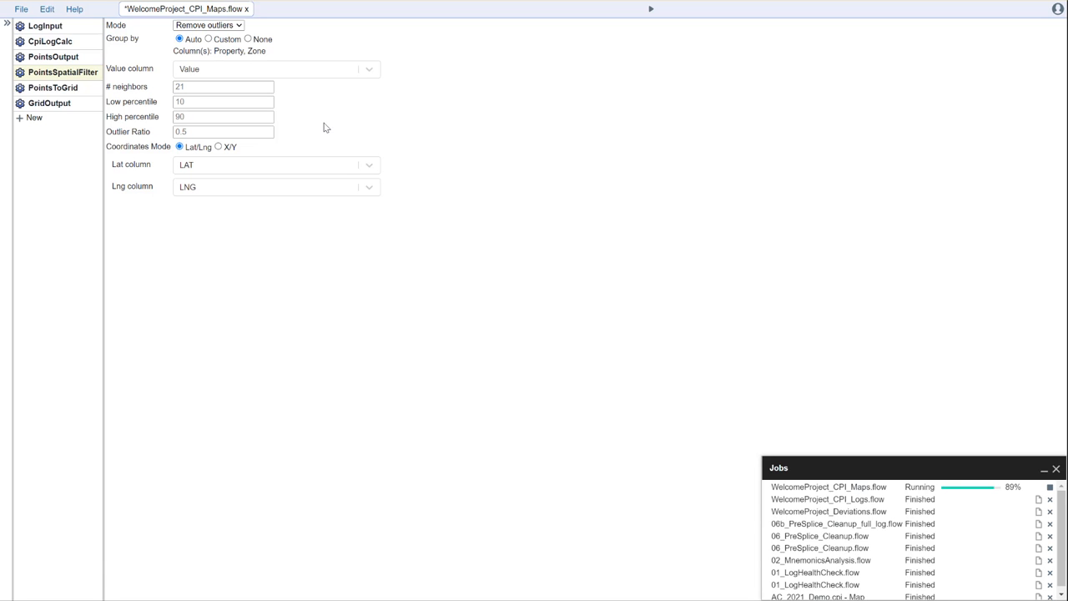
pyautogui.click(65, 89)
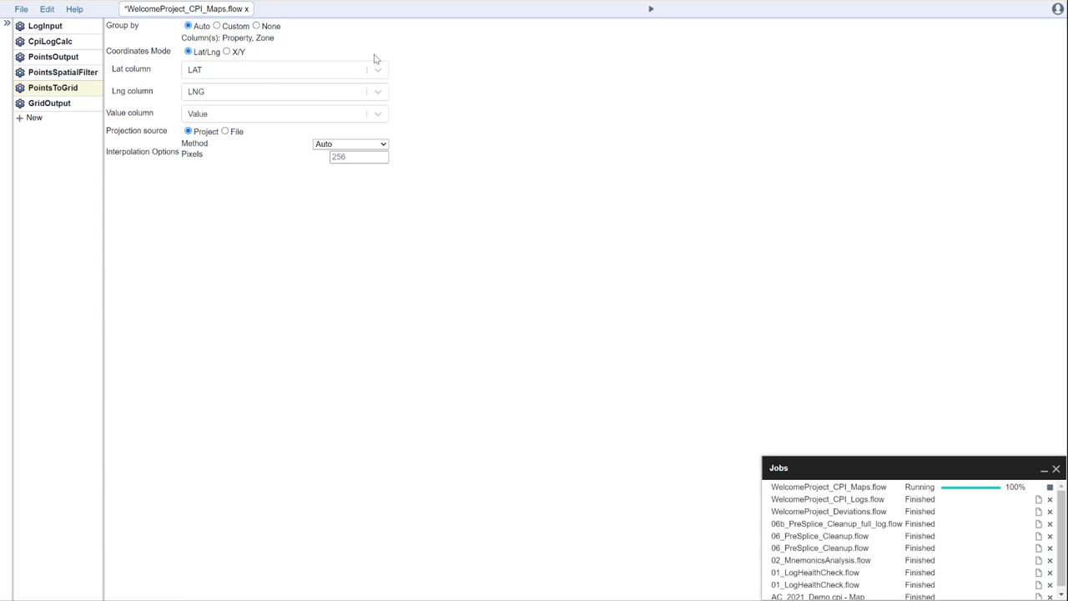
# Show the GridOutput step's settings for the finished CPI_Maps run.
pyautogui.click(41, 104)
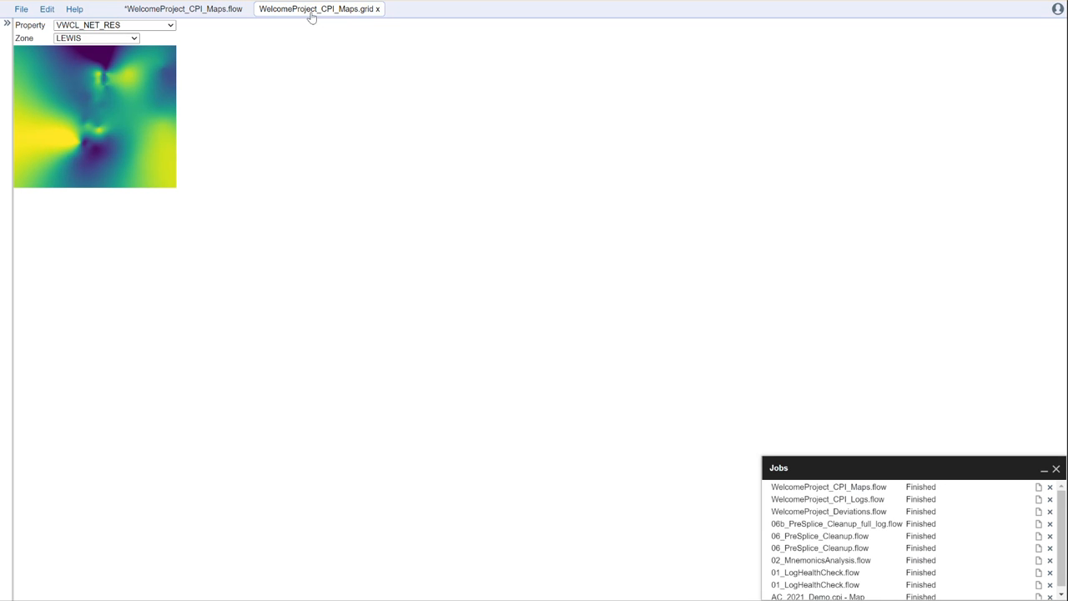
# Return to the grid map and browse the VWCL_NET_RES map for the LEWIS, NIOBRARA and CARLILE zones.
pyautogui.click(185, 10)
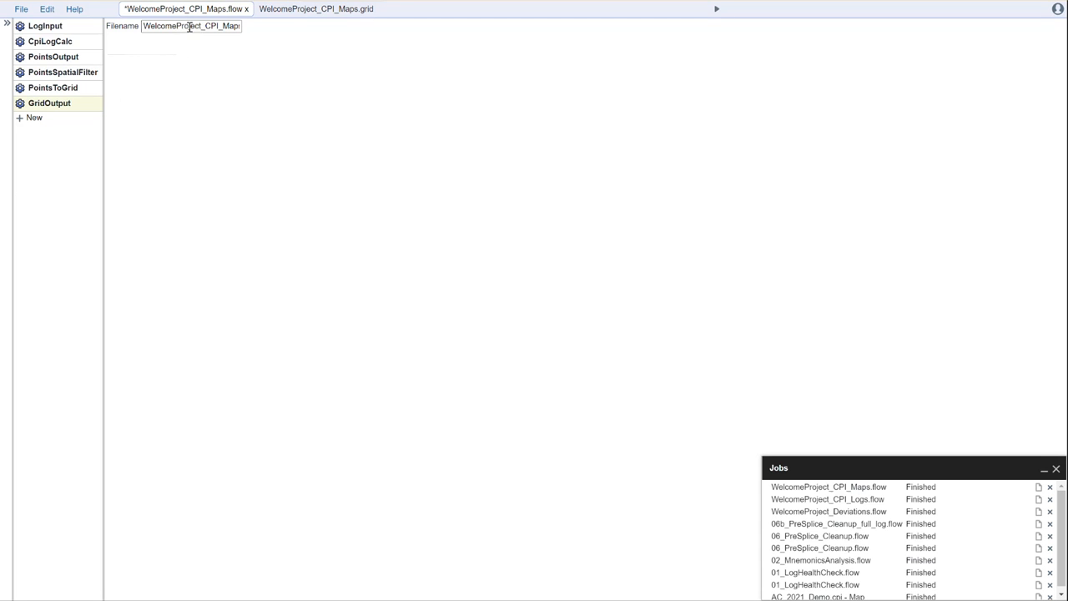
pyautogui.click(326, 12)
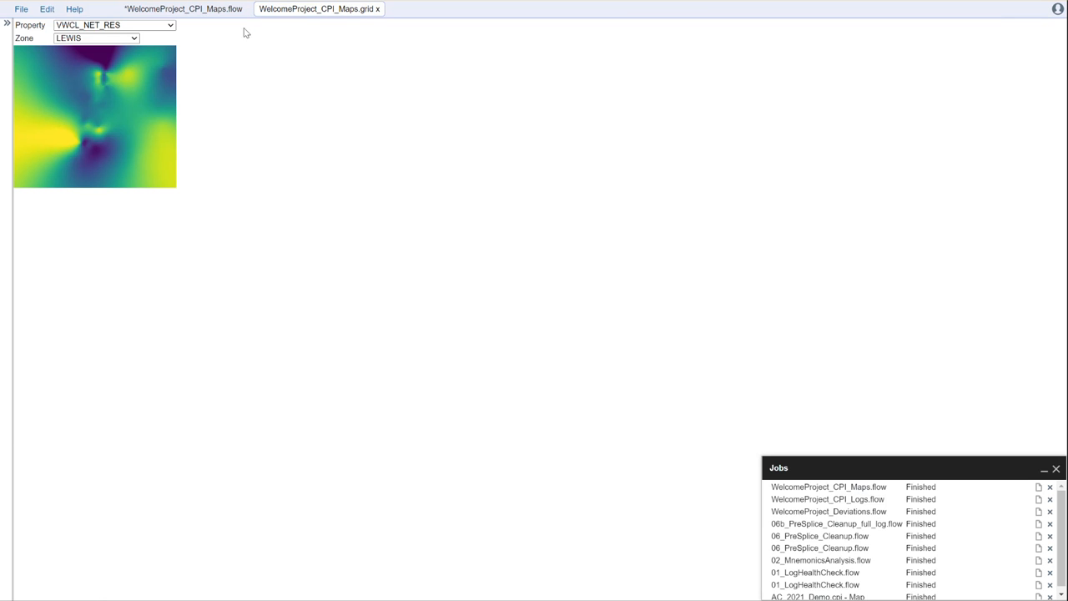
pyautogui.click(166, 30)
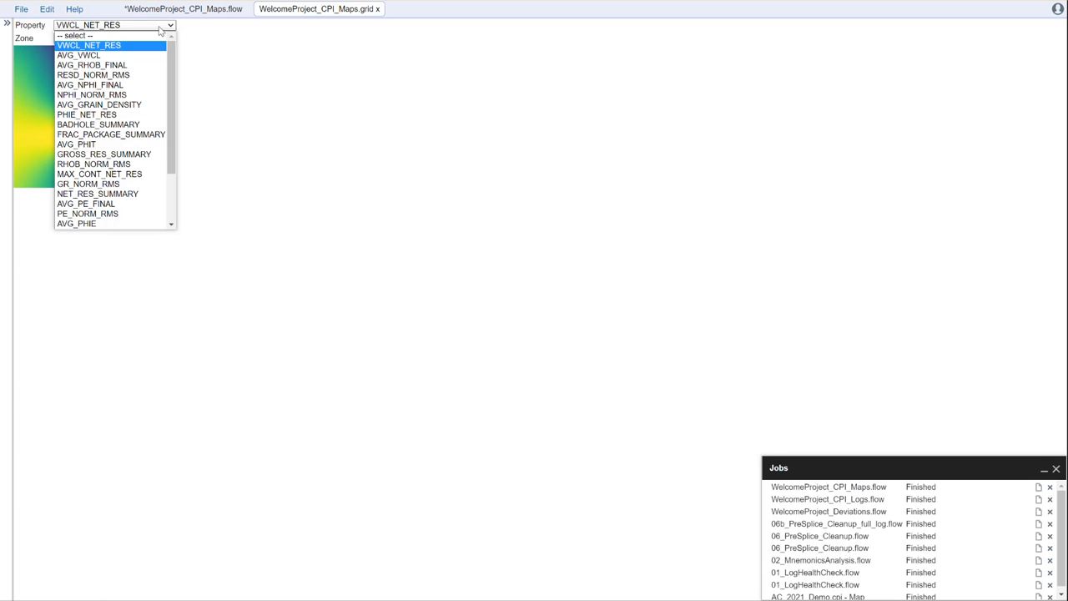
pyautogui.click(253, 91)
pyautogui.click(111, 40)
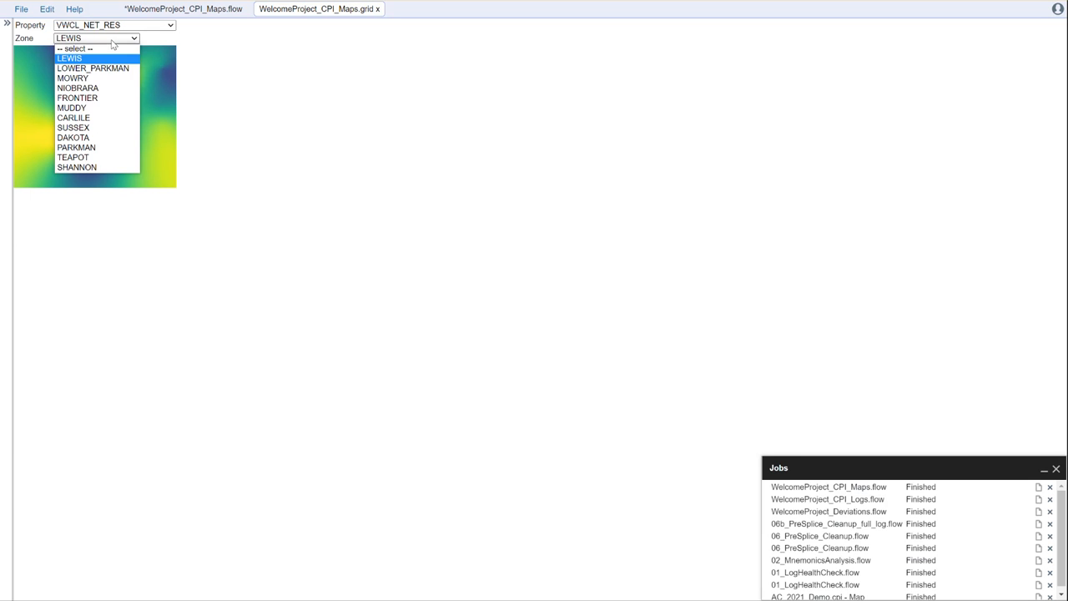
pyautogui.click(218, 58)
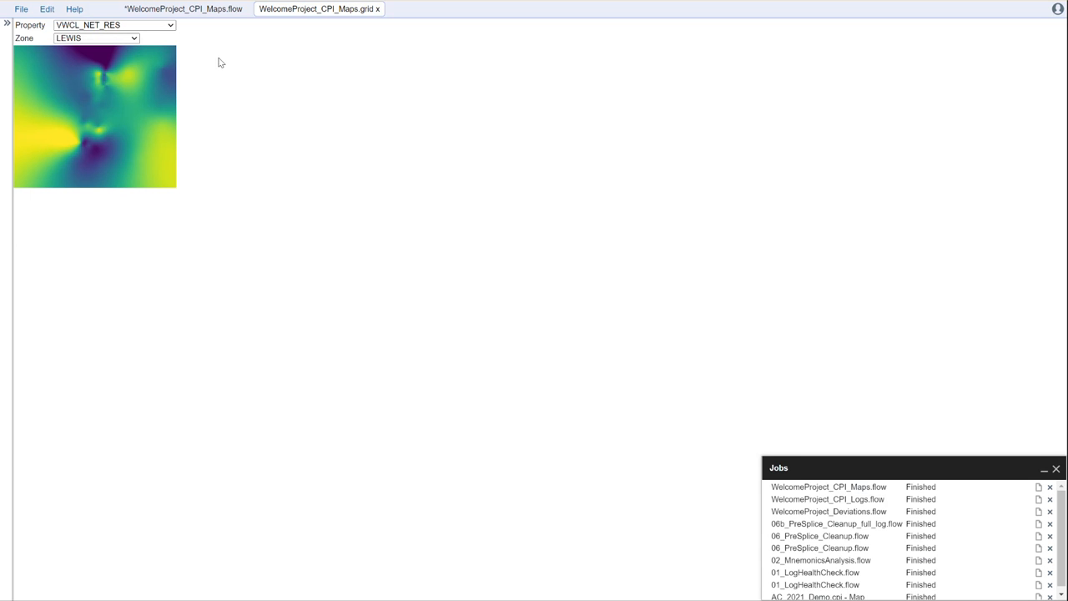
pyautogui.click(107, 39)
pyautogui.click(113, 92)
pyautogui.click(121, 38)
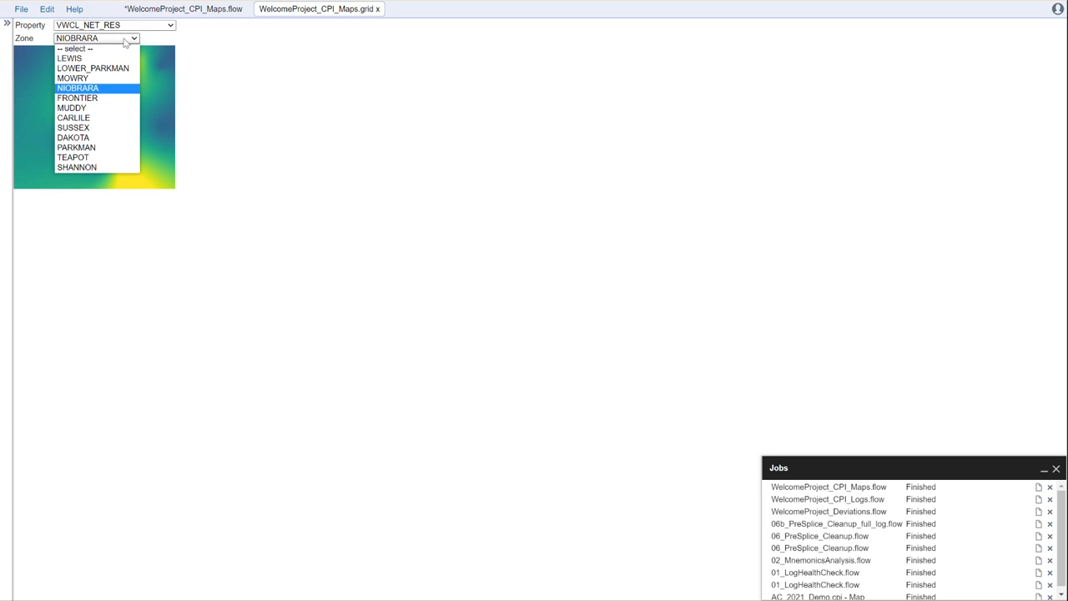
pyautogui.click(100, 117)
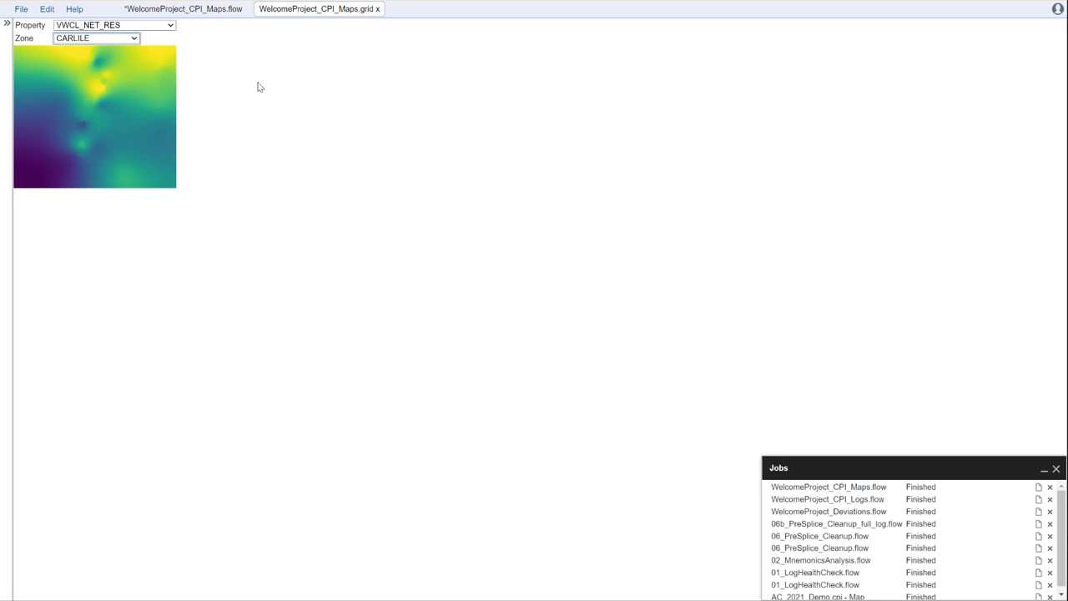
# Switch the mapped property to AVG_GRAIN_DENSITY and show it for the NIOBRARA zone.
pyautogui.click(172, 26)
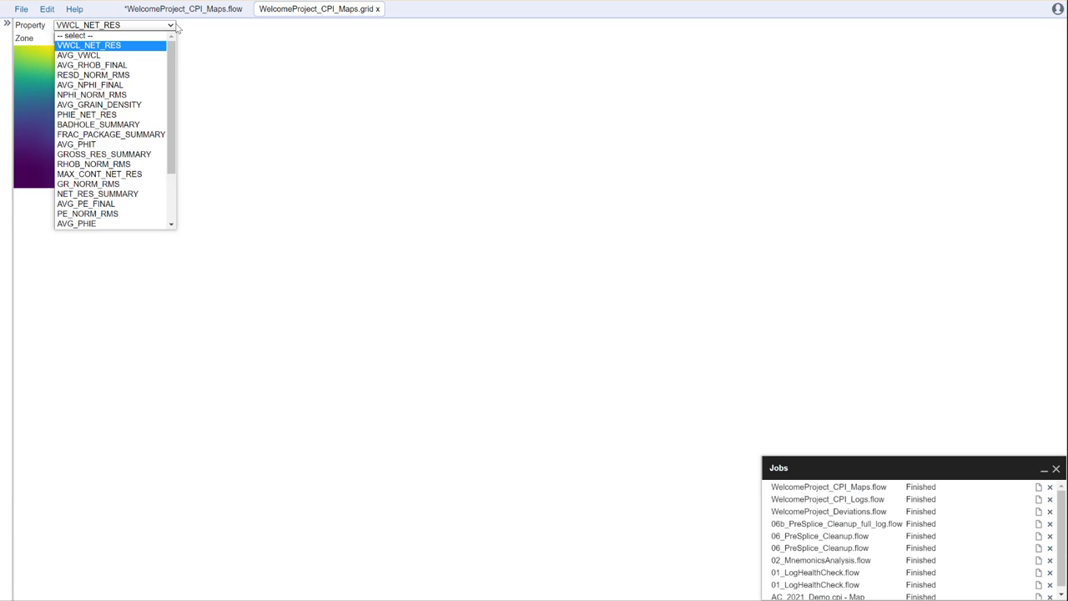
pyautogui.click(126, 105)
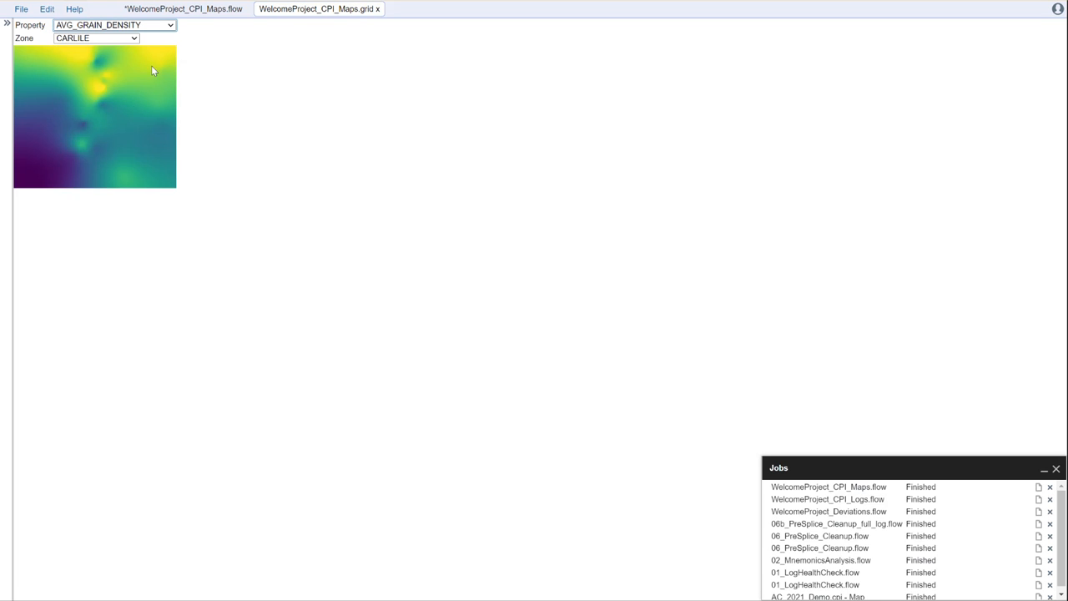
pyautogui.click(121, 39)
pyautogui.click(108, 80)
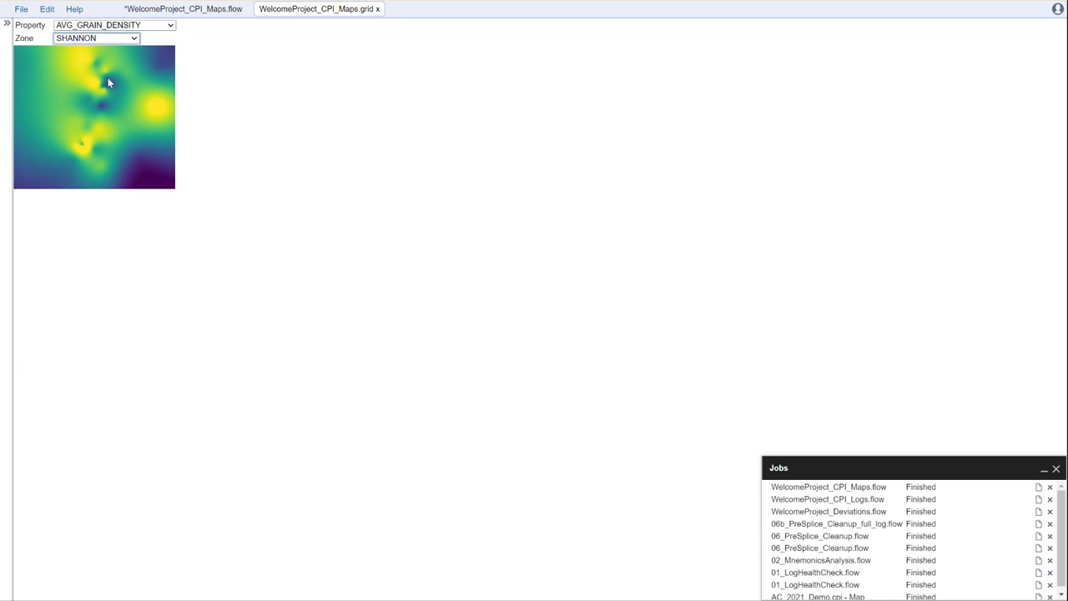
pyautogui.click(123, 39)
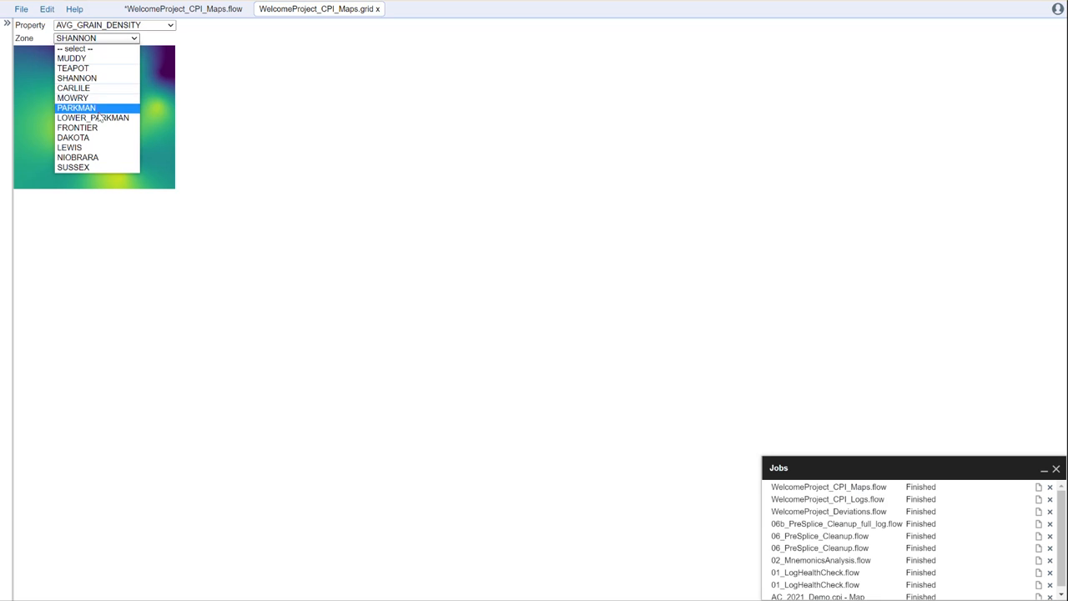
pyautogui.click(102, 158)
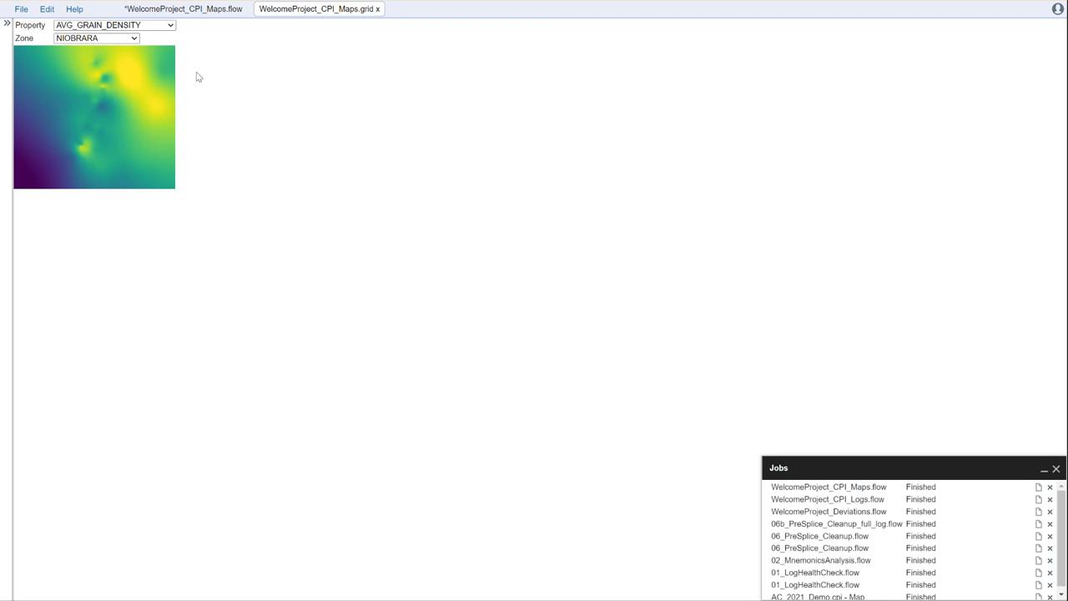
# Switch to the CPI_Maps flow and review LogInput, CpiLogCalc equations, PointsOutput and GridOutput settings.
pyautogui.click(204, 10)
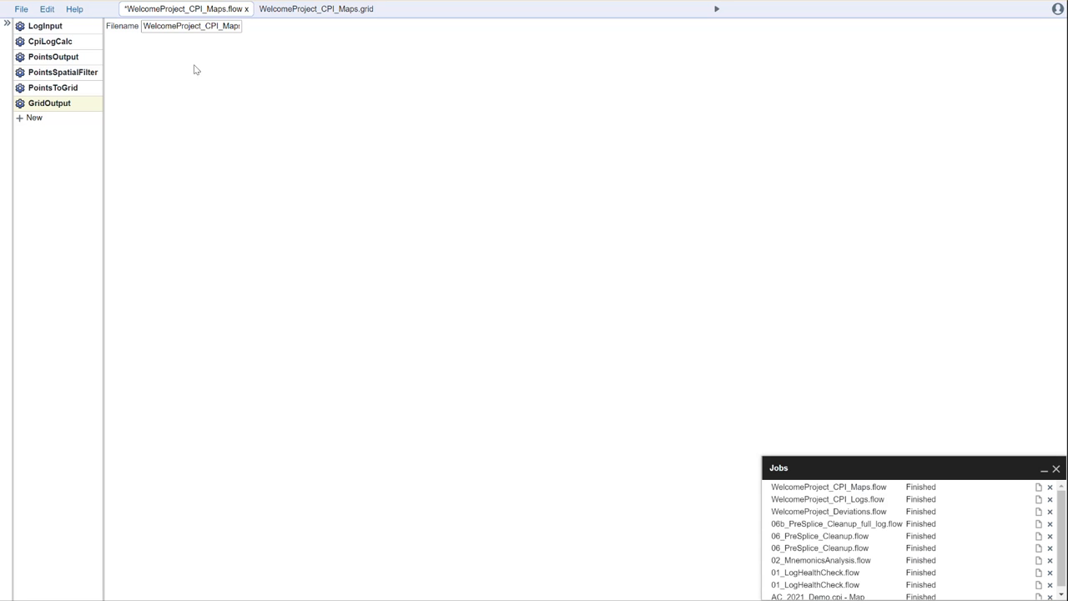
pyautogui.click(40, 42)
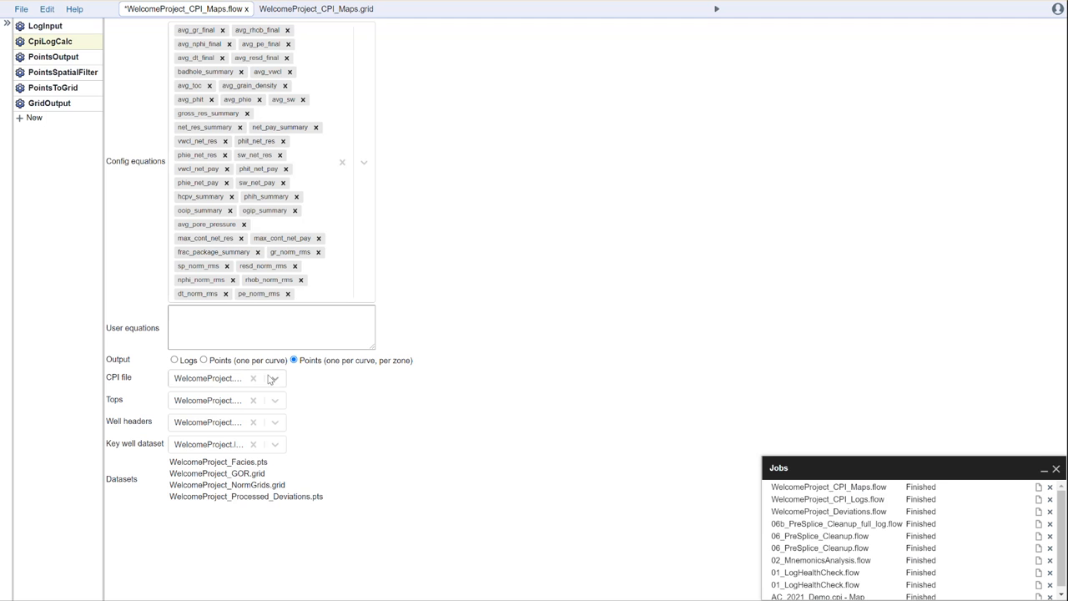
pyautogui.click(45, 26)
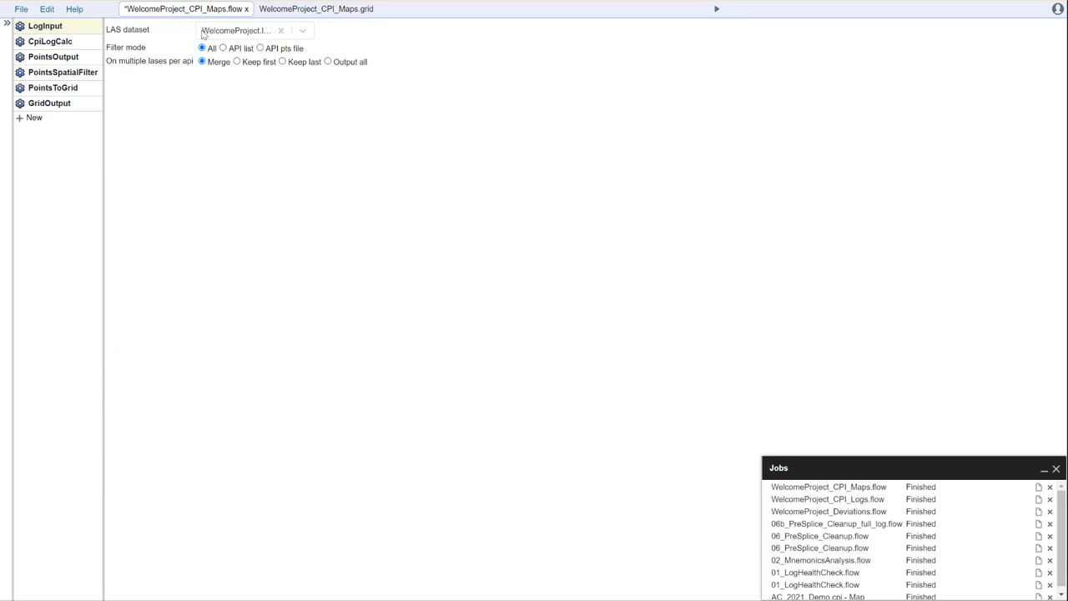
pyautogui.click(56, 40)
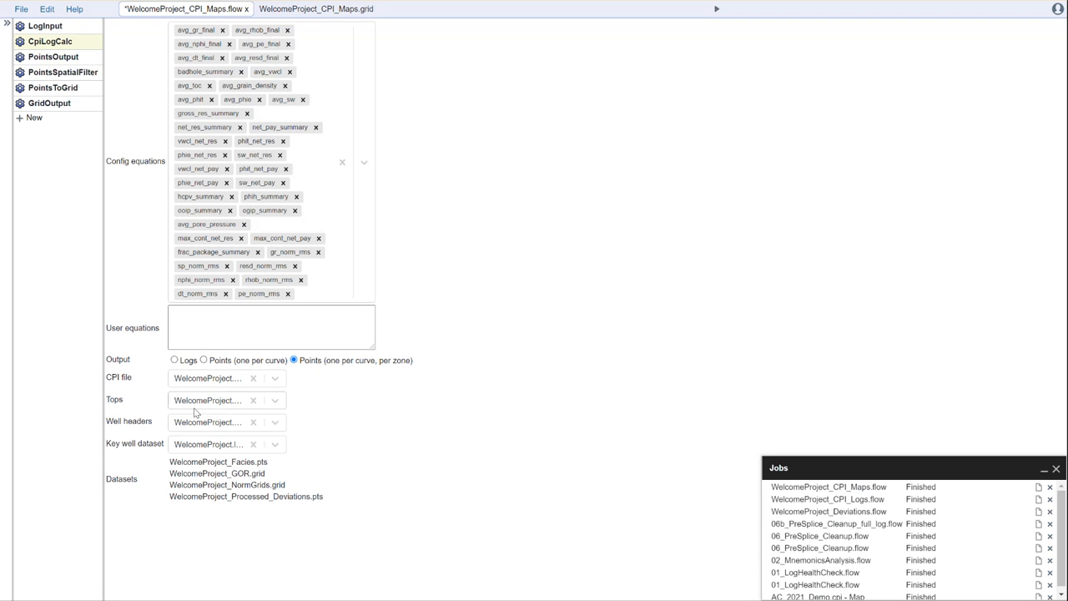
pyautogui.click(189, 321)
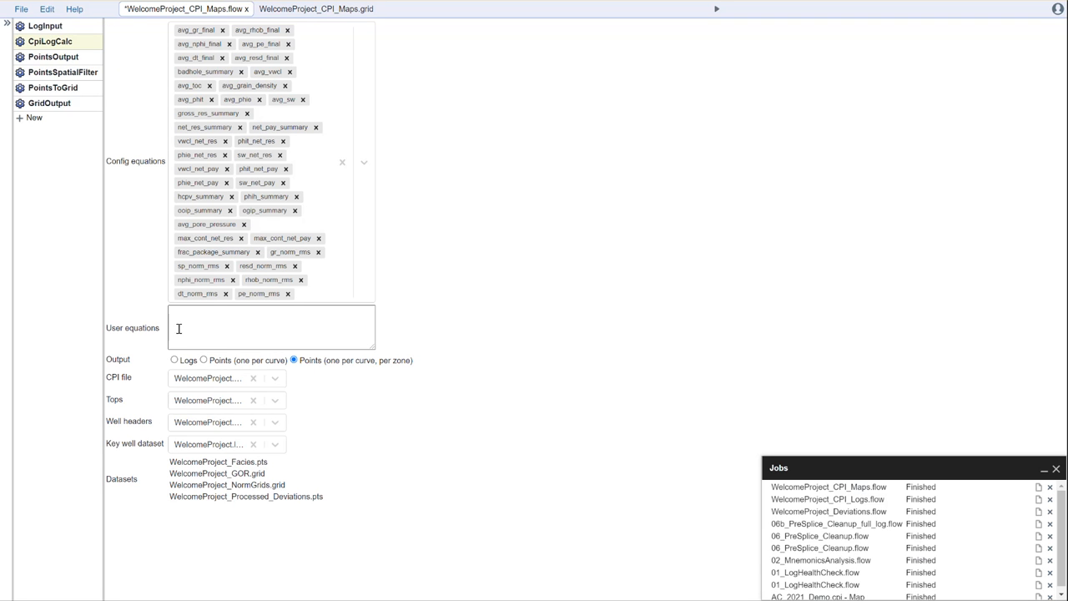
pyautogui.click(63, 55)
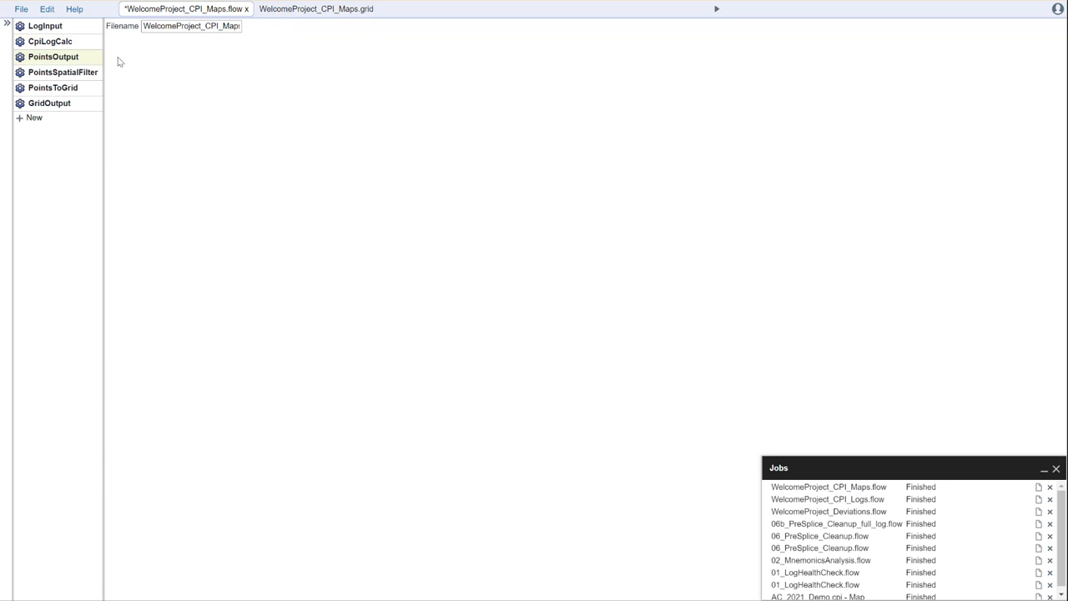
pyautogui.click(67, 102)
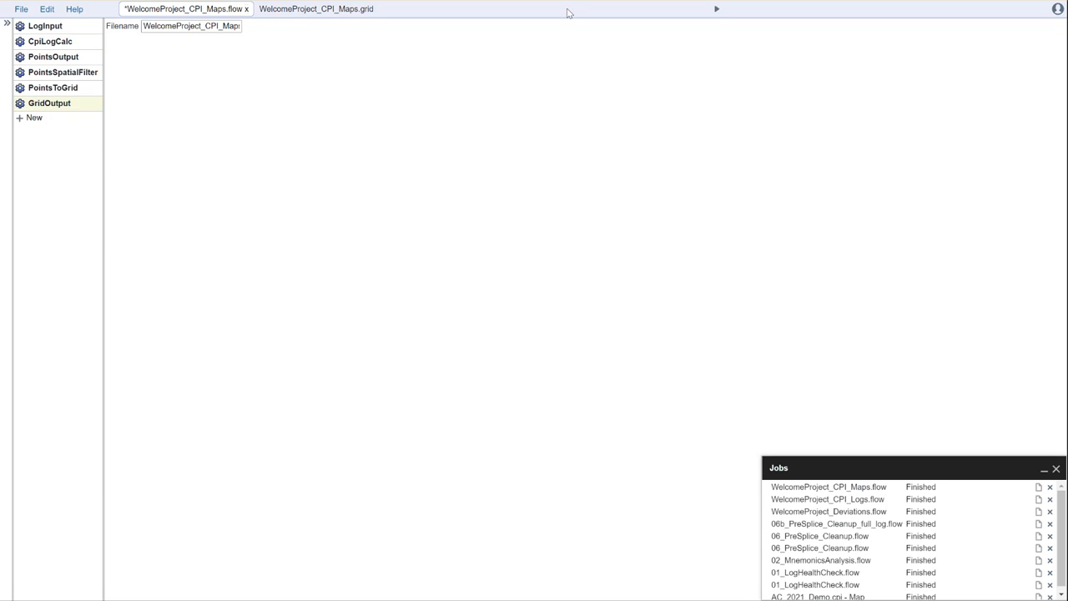
pyautogui.click(325, 12)
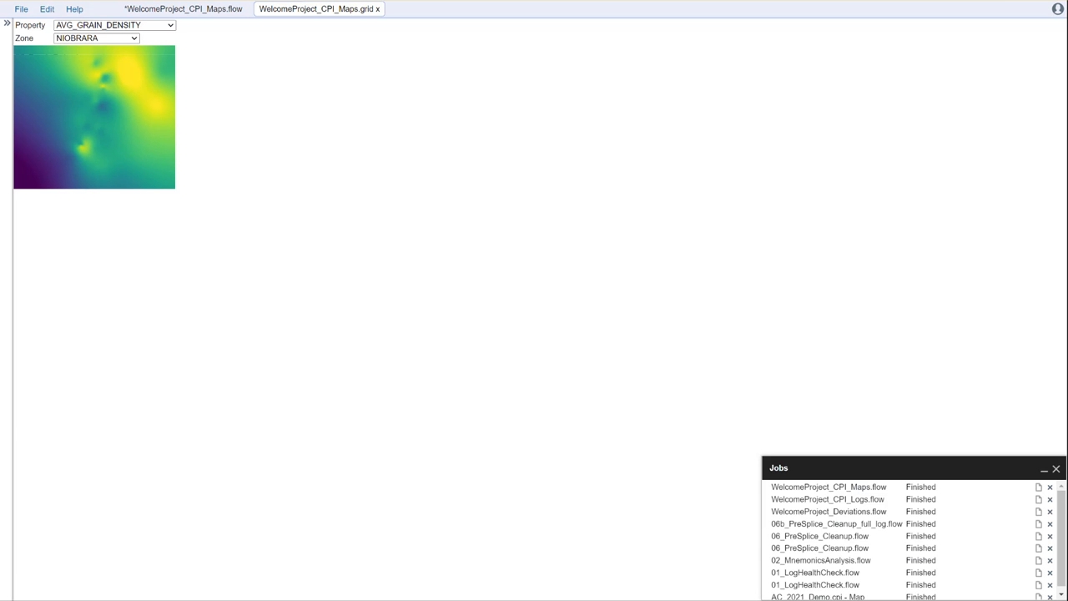
pyautogui.click(188, 10)
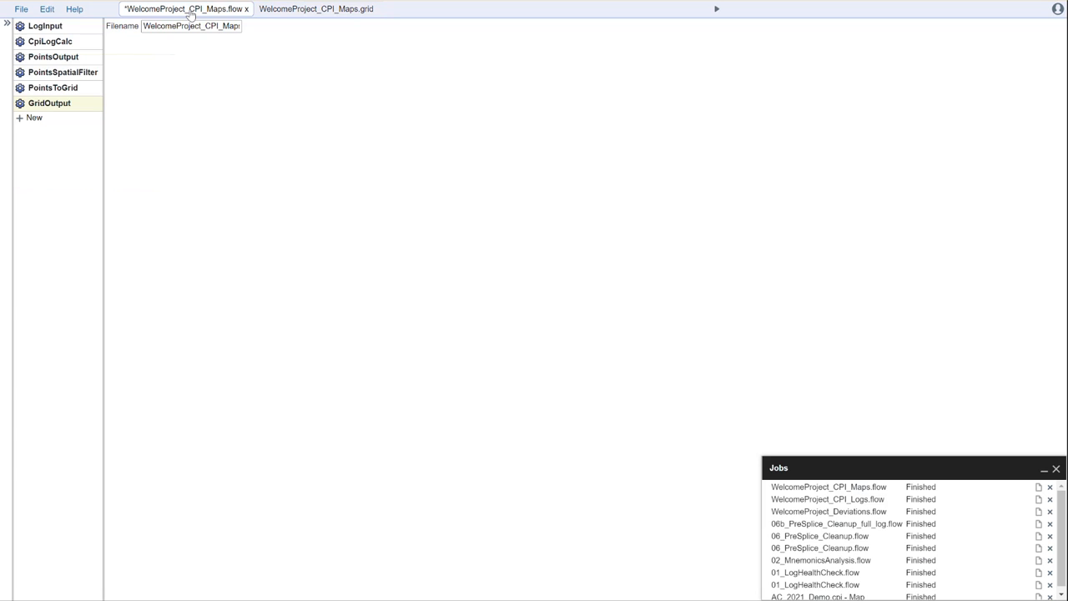
# Add a PointsSelect tool and place it between PointsOutput and PointsSpatialFilter.
pyautogui.click(32, 118)
pyautogui.write('points')
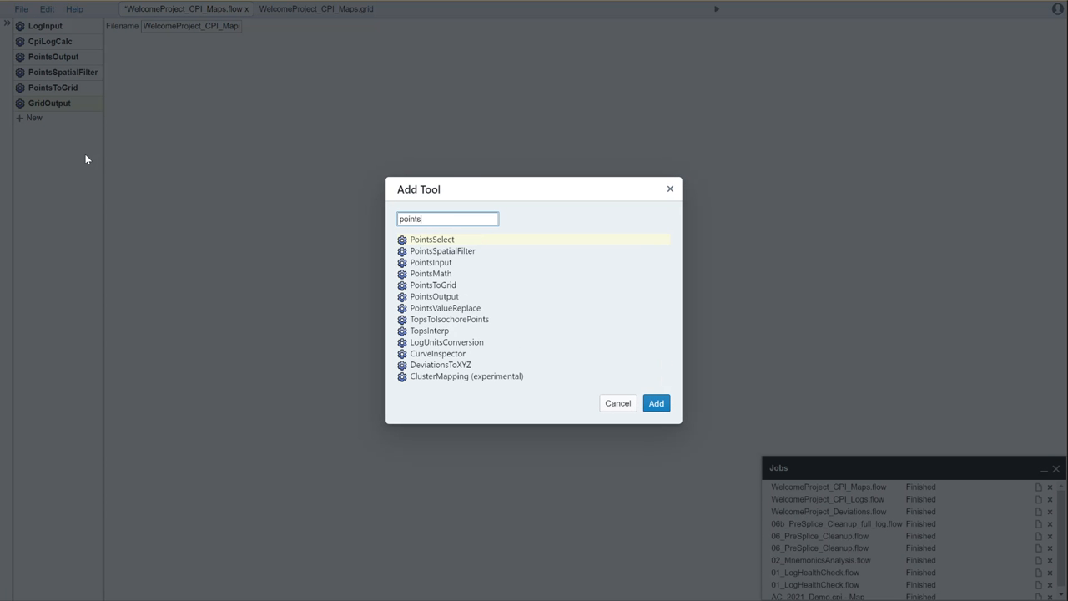
pyautogui.click(659, 405)
pyautogui.moveTo(94, 118); pyautogui.dragTo(98, 70)
# Set the PointsSelect filter value to NIOBRARA from the Zone values list.
pyautogui.click(60, 74)
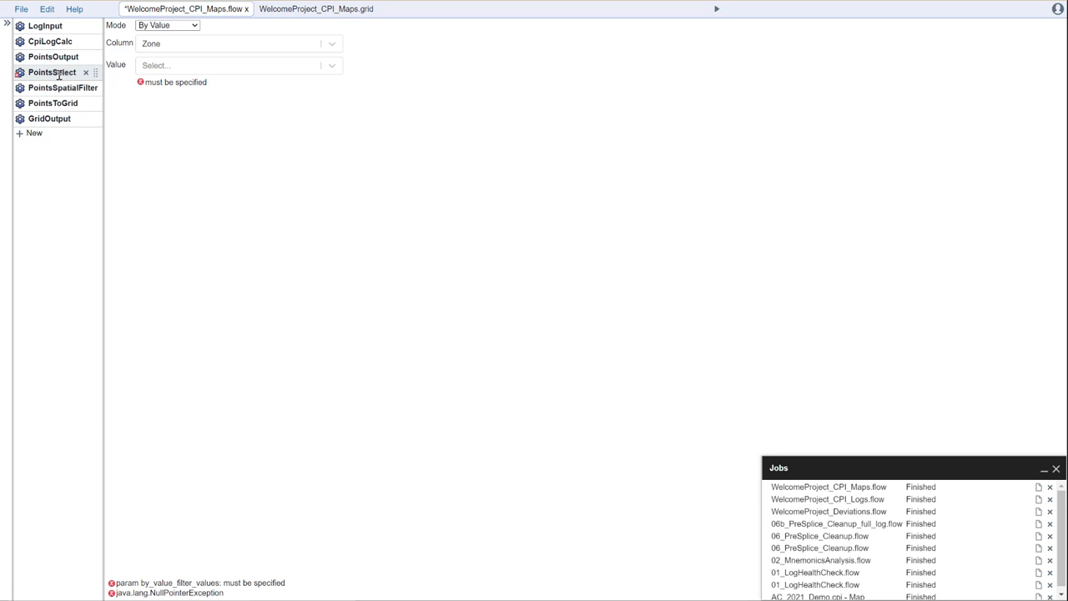
pyautogui.click(234, 65)
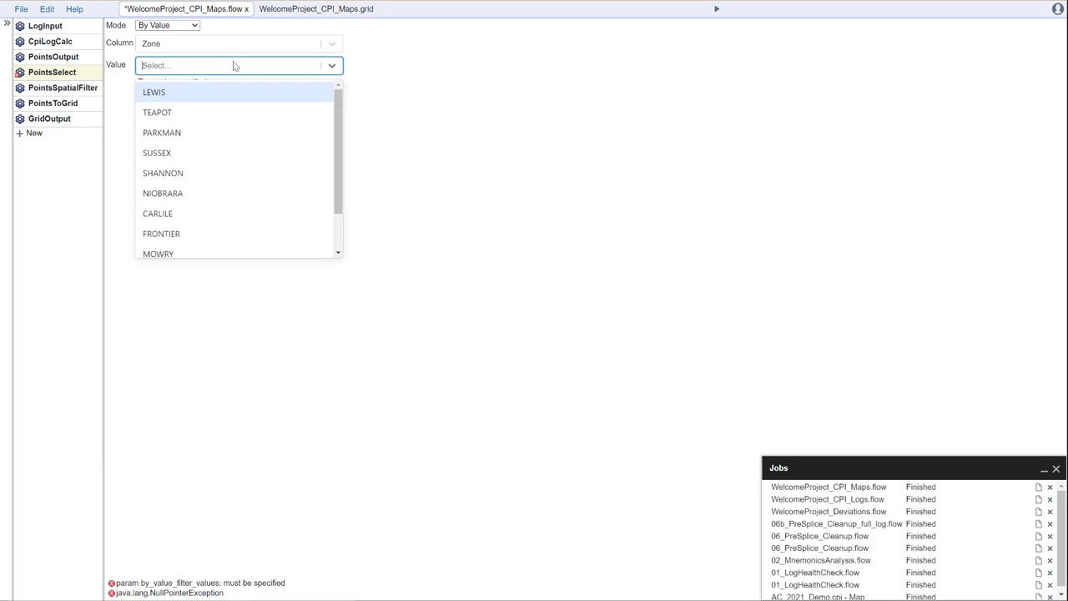
pyautogui.click(191, 193)
pyautogui.click(349, 183)
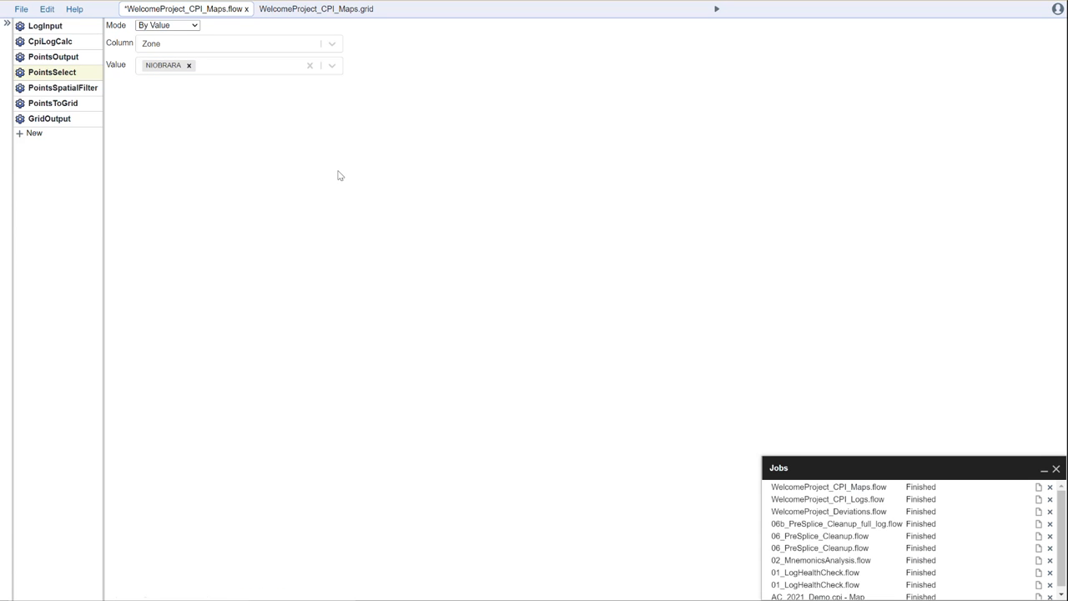
# Check the CpiLogCalc settings and keep Zone as the PointsSelect filter column.
pyautogui.click(60, 42)
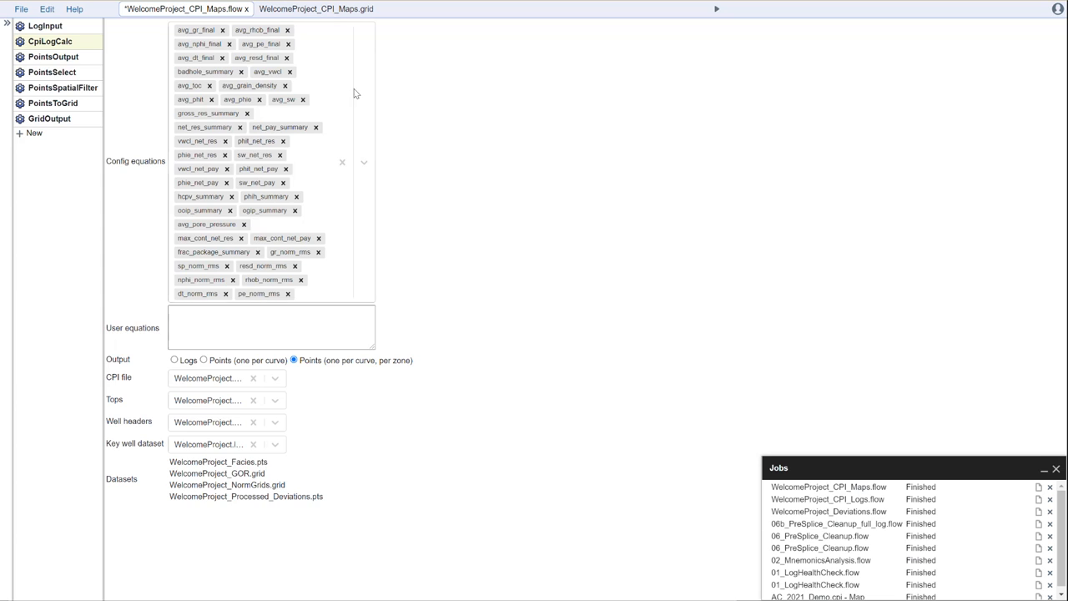
pyautogui.click(63, 72)
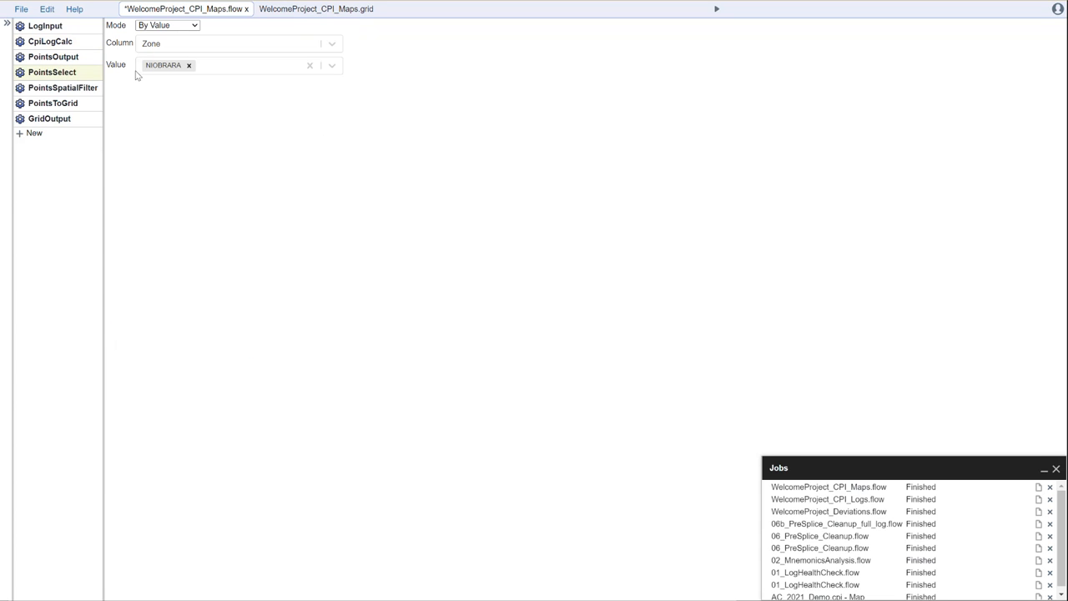
pyautogui.click(339, 47)
pyautogui.click(338, 46)
pyautogui.click(84, 42)
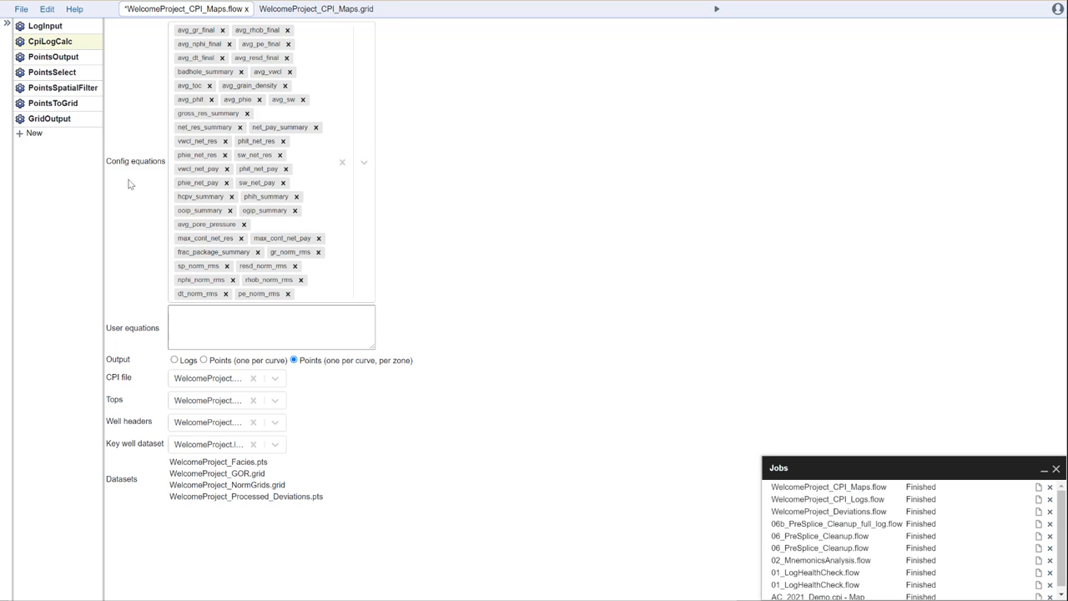
pyautogui.click(64, 72)
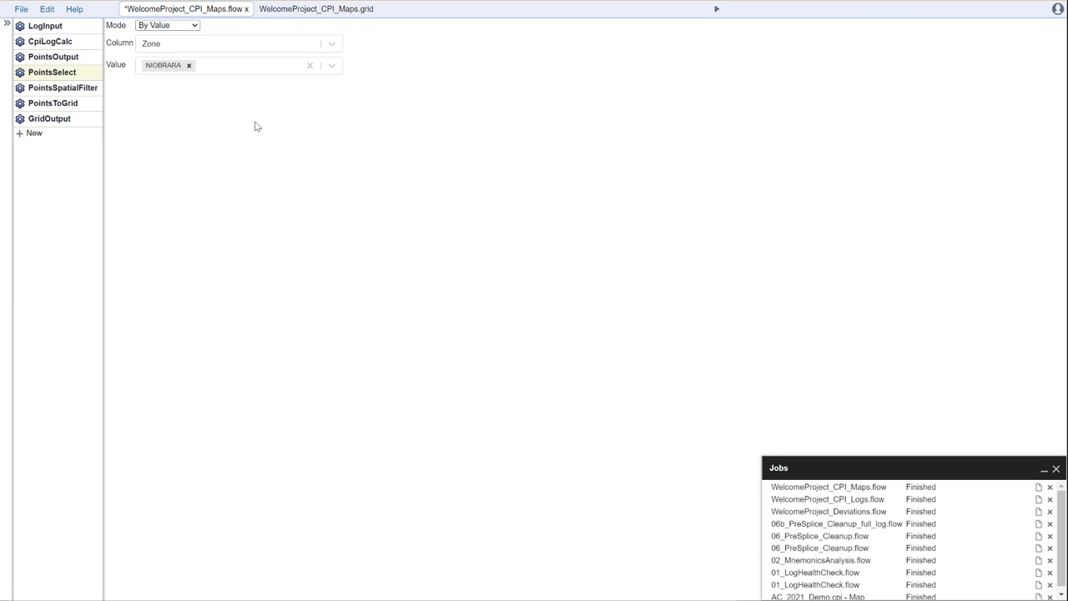